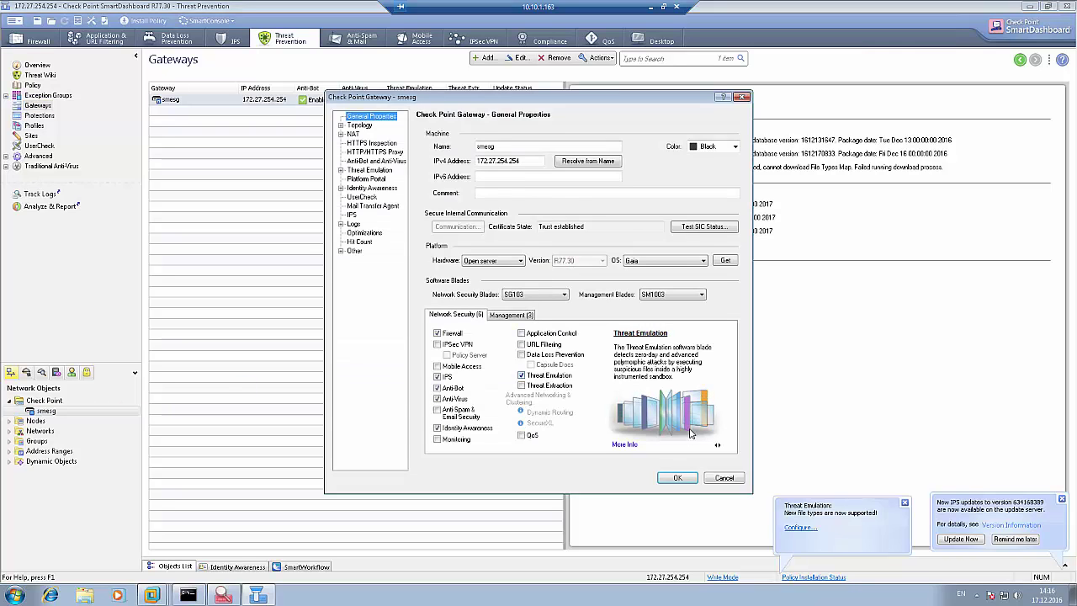
# Set Threat Prevention rule 1's action to Recommended_Profile_CloudEmu and open that profile's properties.
pyautogui.press('Escape')
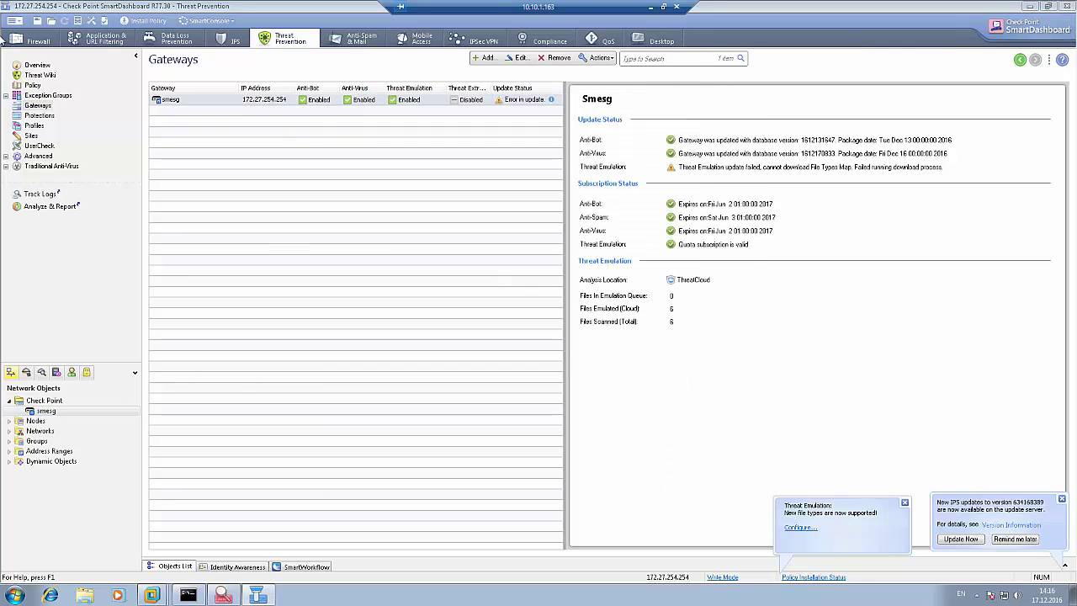
pyautogui.click(33, 86)
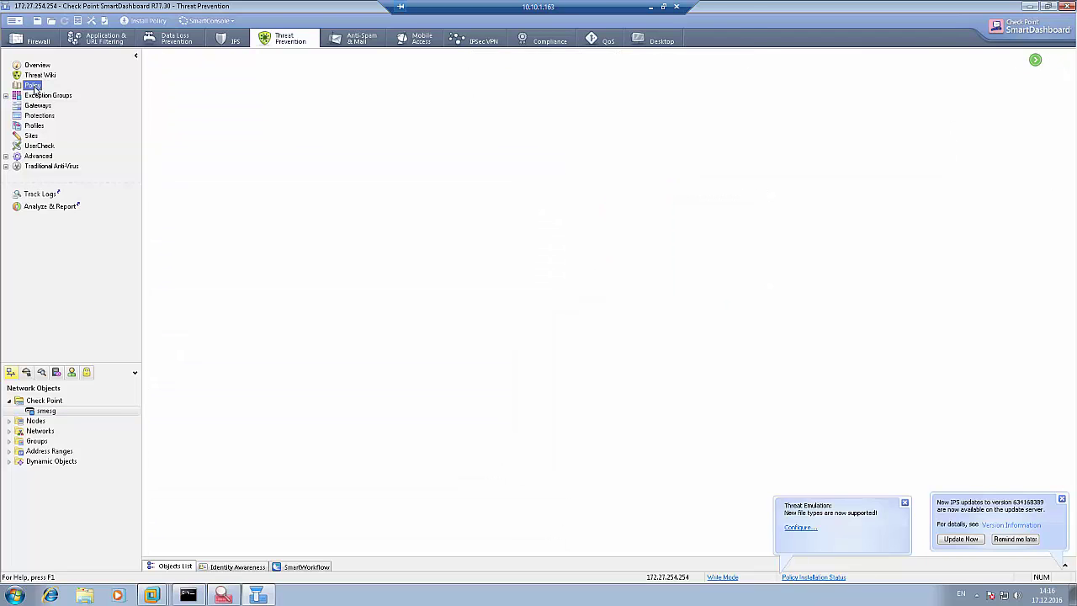
pyautogui.click(867, 145)
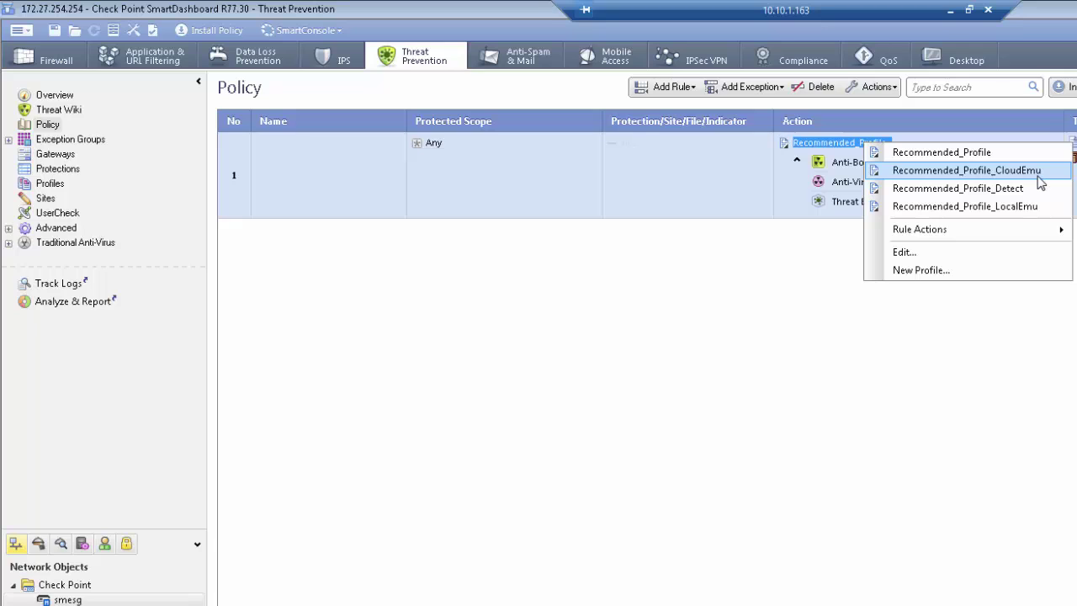
pyautogui.click(967, 170)
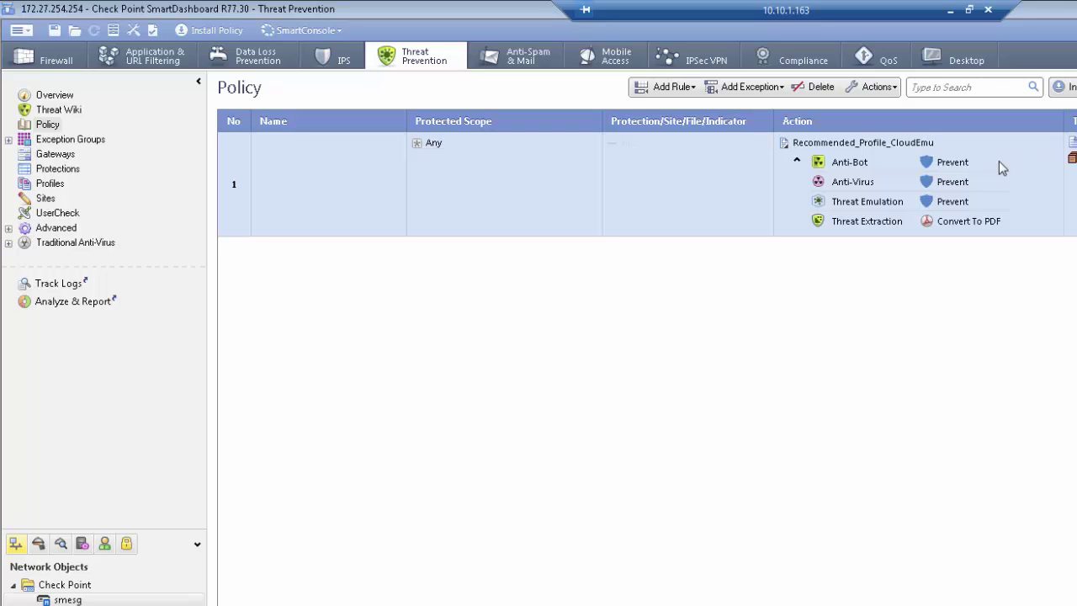
pyautogui.click(878, 143)
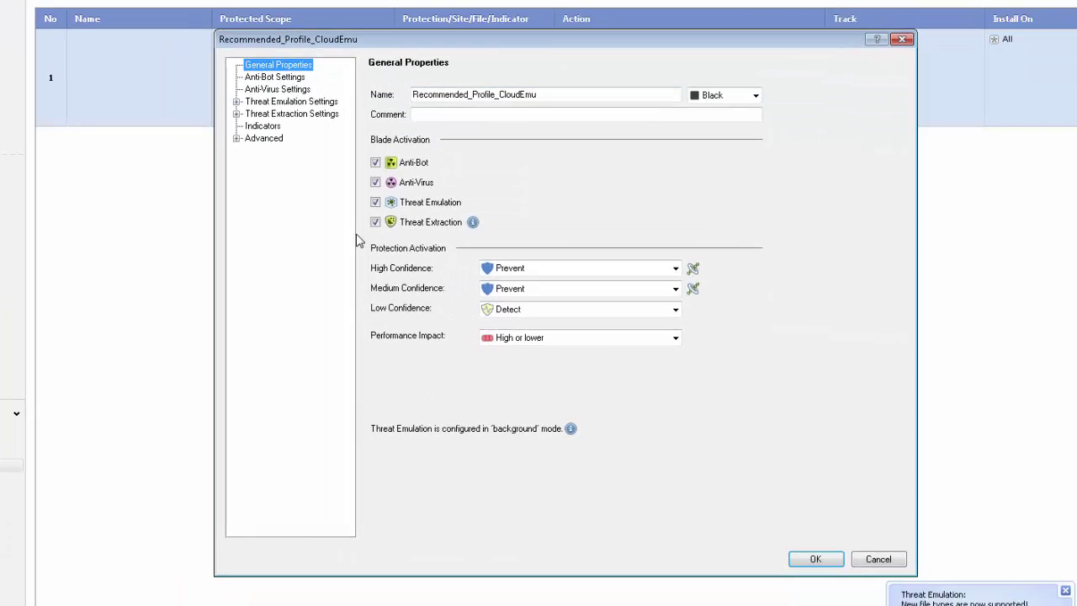
# Uncheck Threat Extraction, set Low Confidence to Prevent, tick 'Disable static analysis' under Advanced, and save.
pyautogui.click(582, 339)
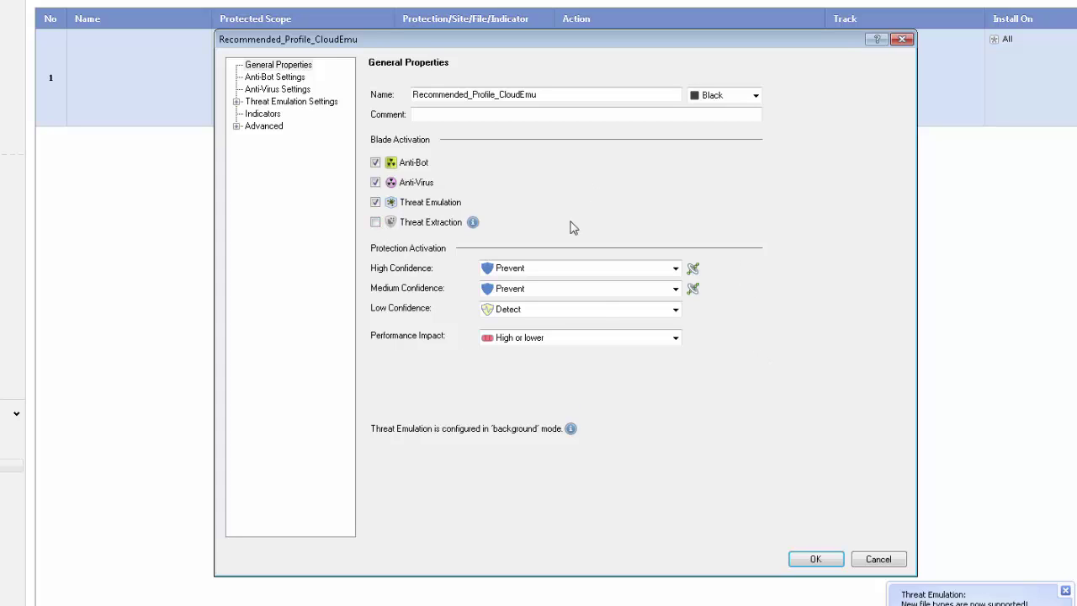
pyautogui.click(596, 310)
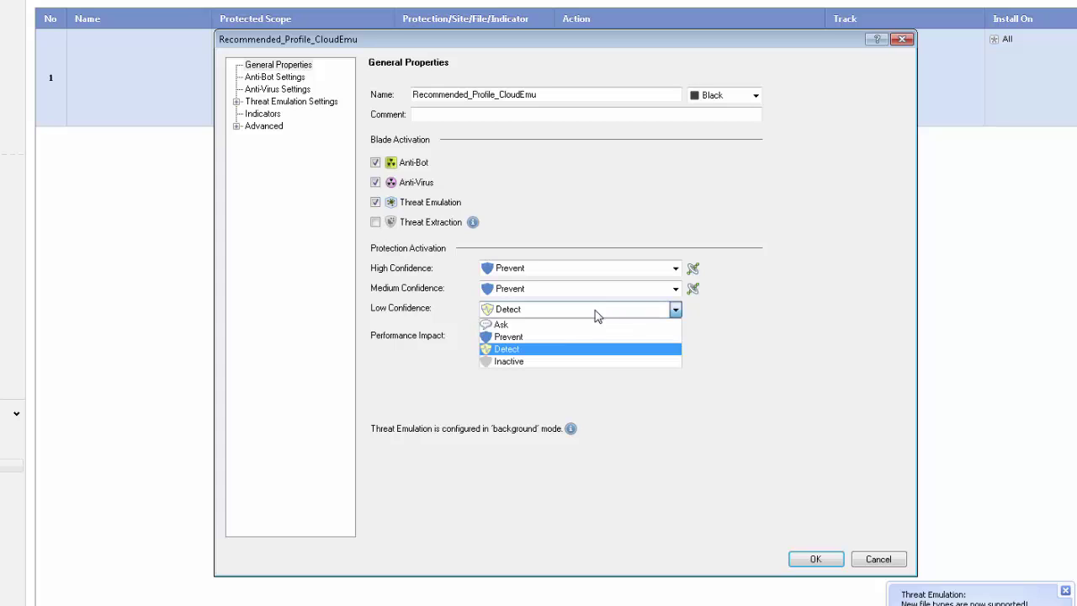
pyautogui.click(548, 338)
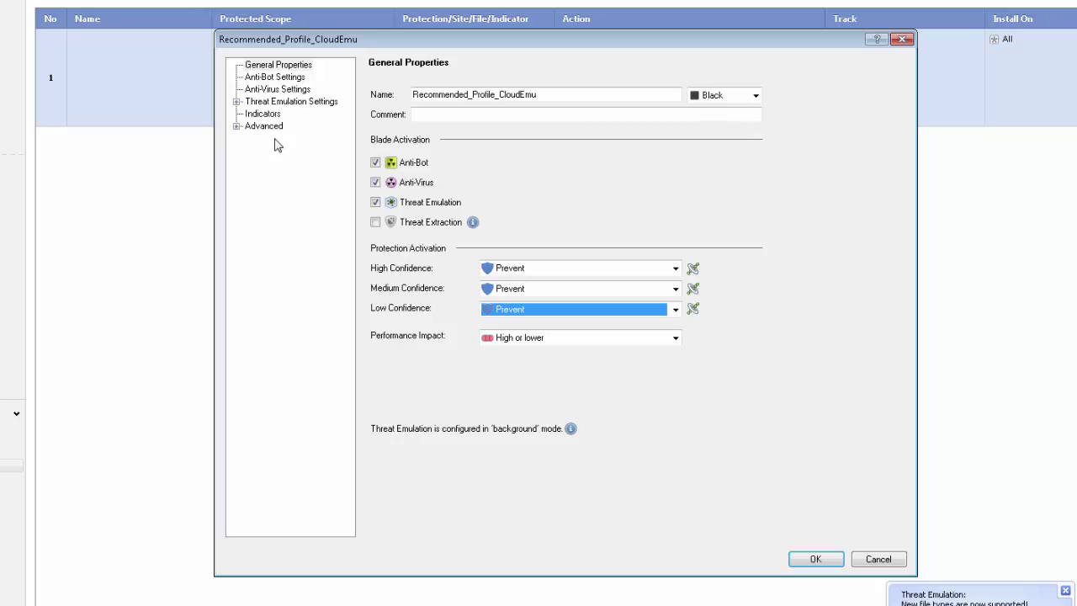
pyautogui.click(237, 102)
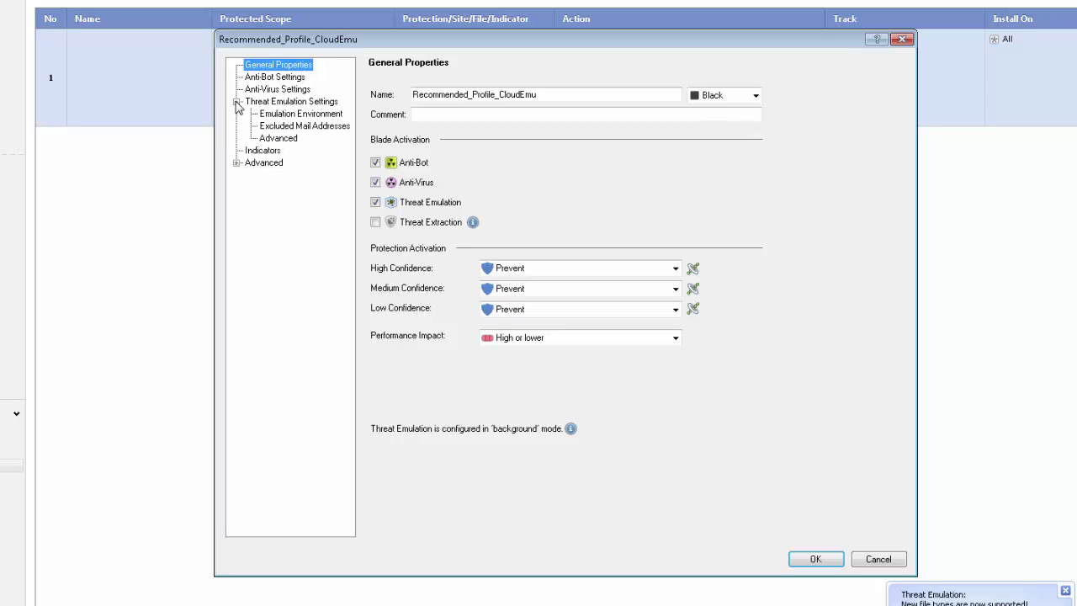
pyautogui.click(284, 138)
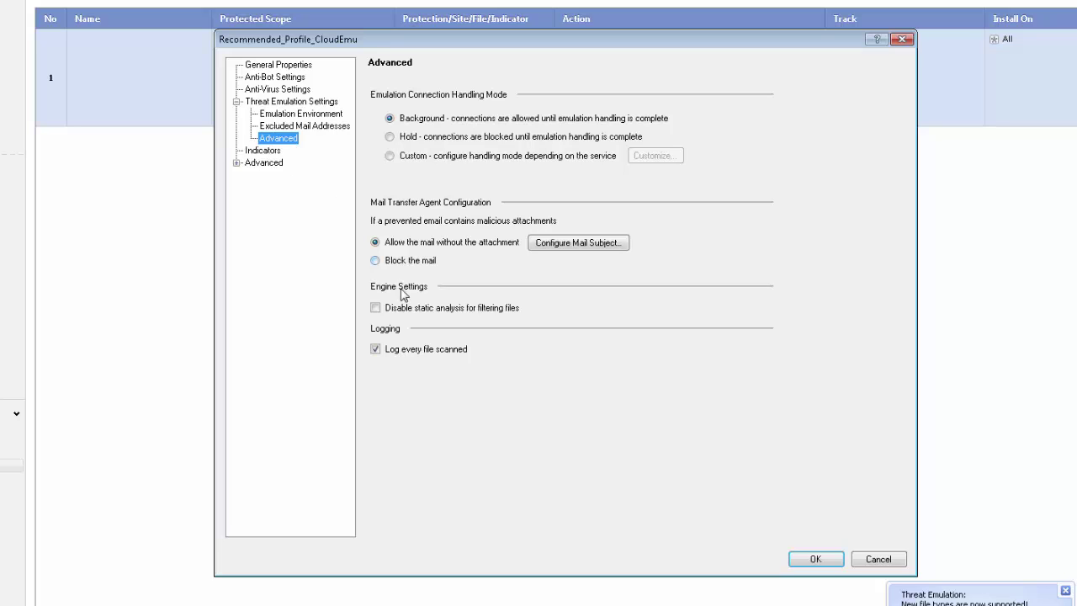
pyautogui.click(377, 308)
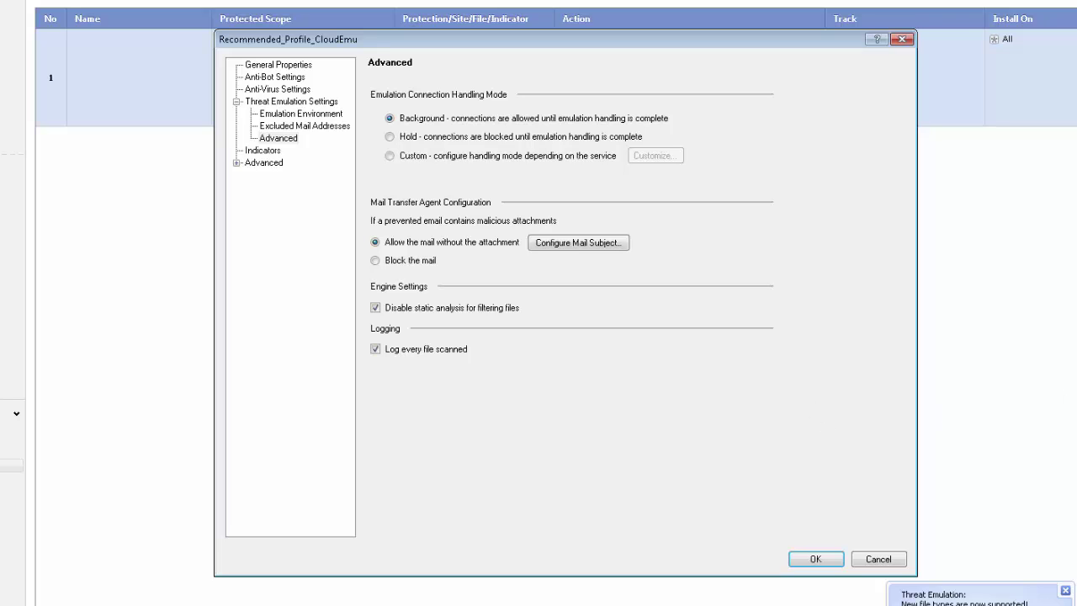
pyautogui.click(818, 560)
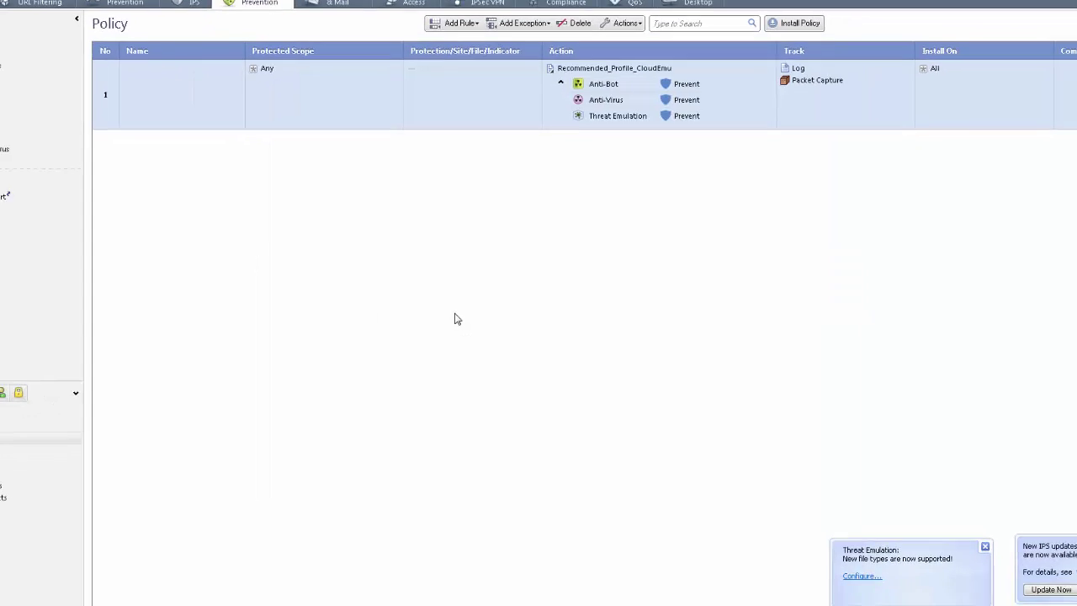
# Install only Threat Prevention on smesg, leaving out Network Security, then return to Gateways.
pyautogui.click(148, 20)
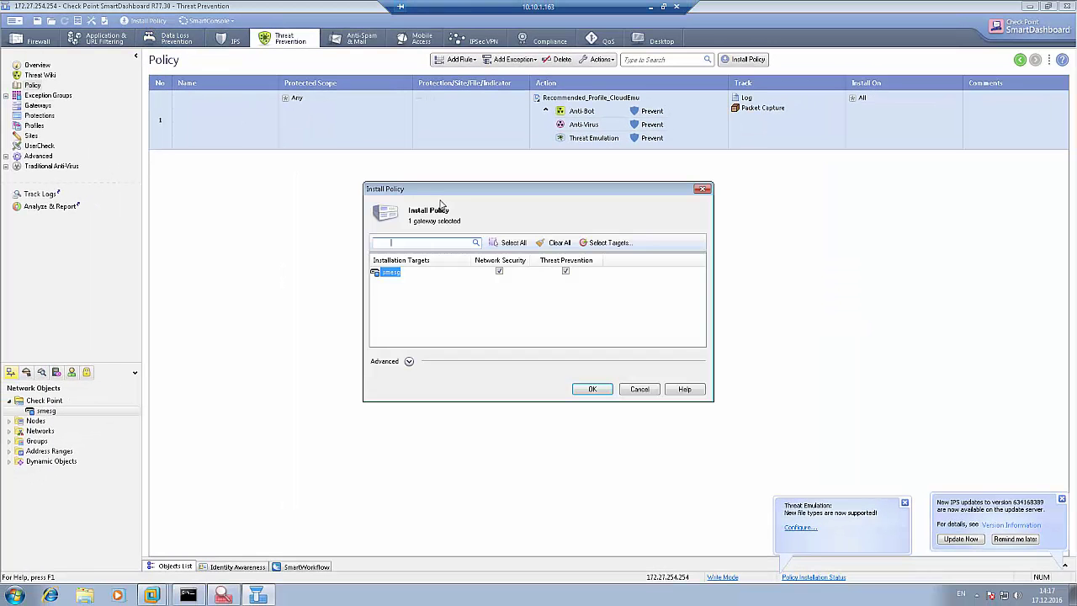
pyautogui.click(499, 271)
pyautogui.click(592, 389)
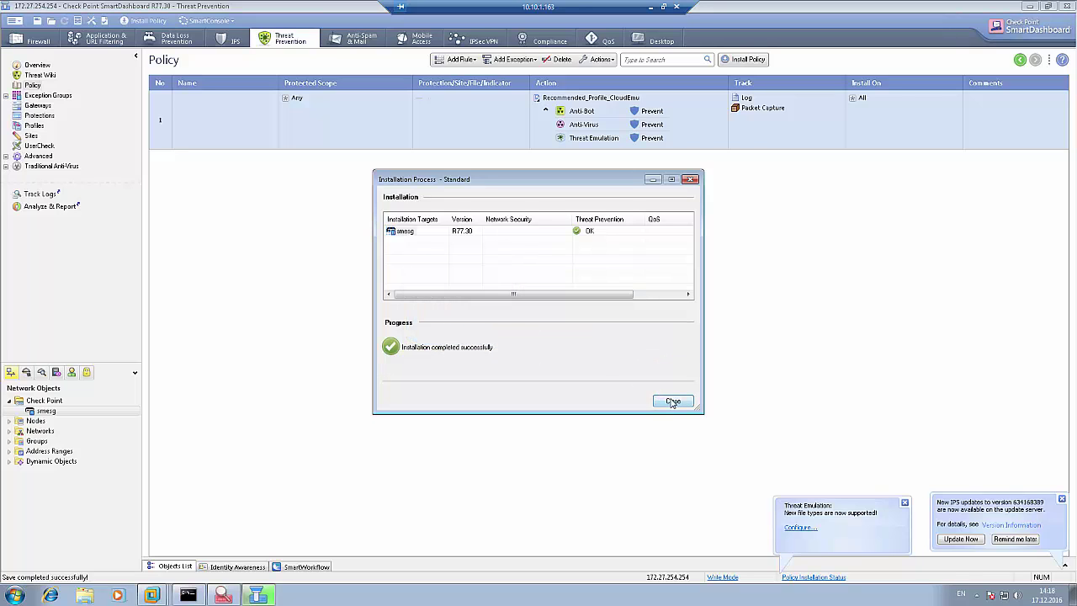
pyautogui.click(673, 401)
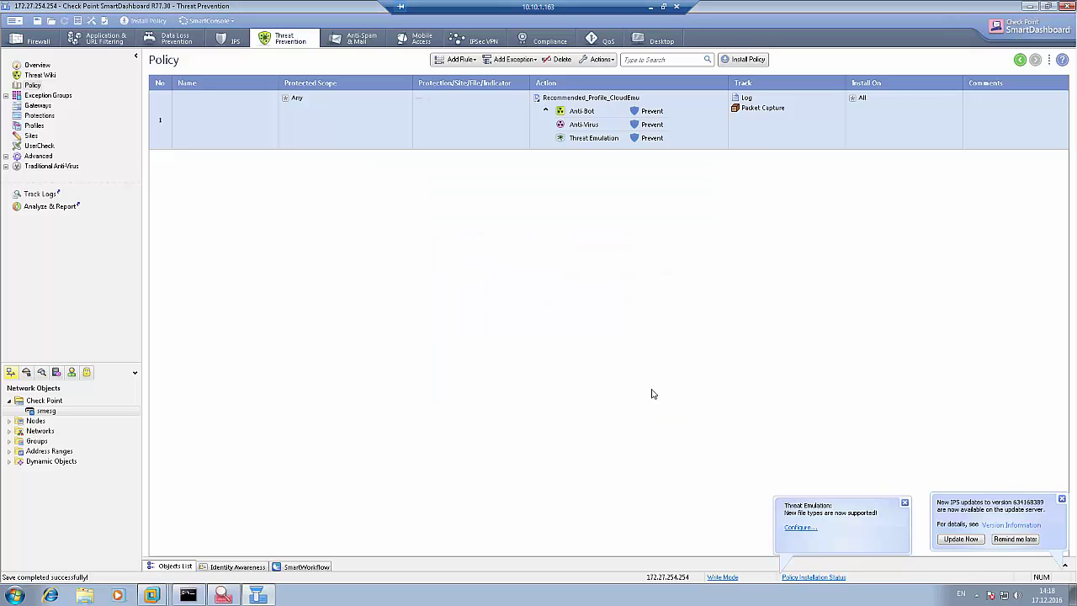
pyautogui.click(45, 109)
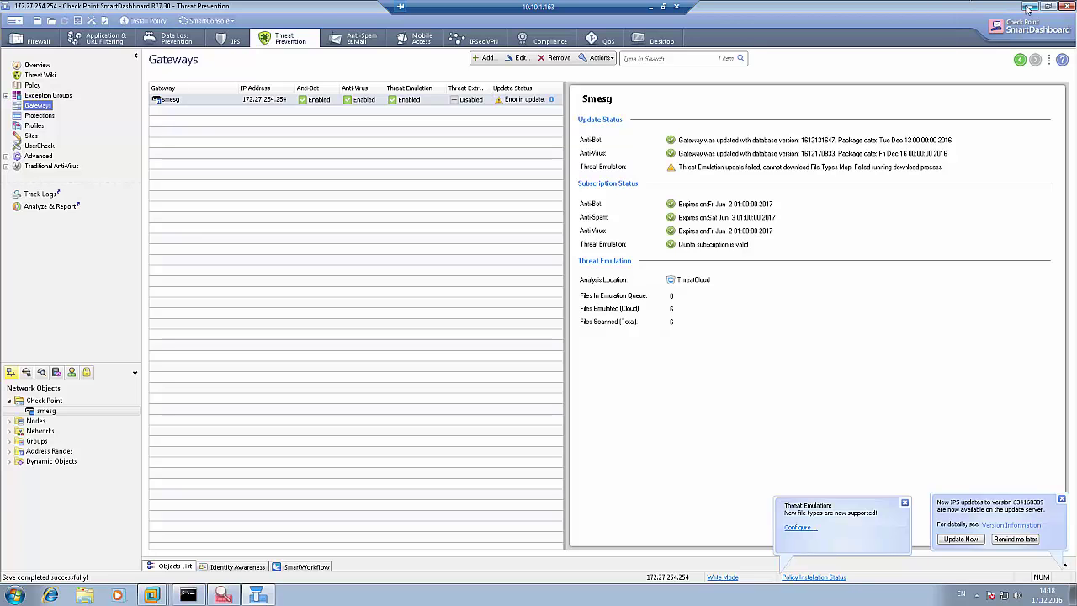
# Connect to the saved SMESG PuTTY session, log in as admin, and enter expert mode.
pyautogui.click(1029, 7)
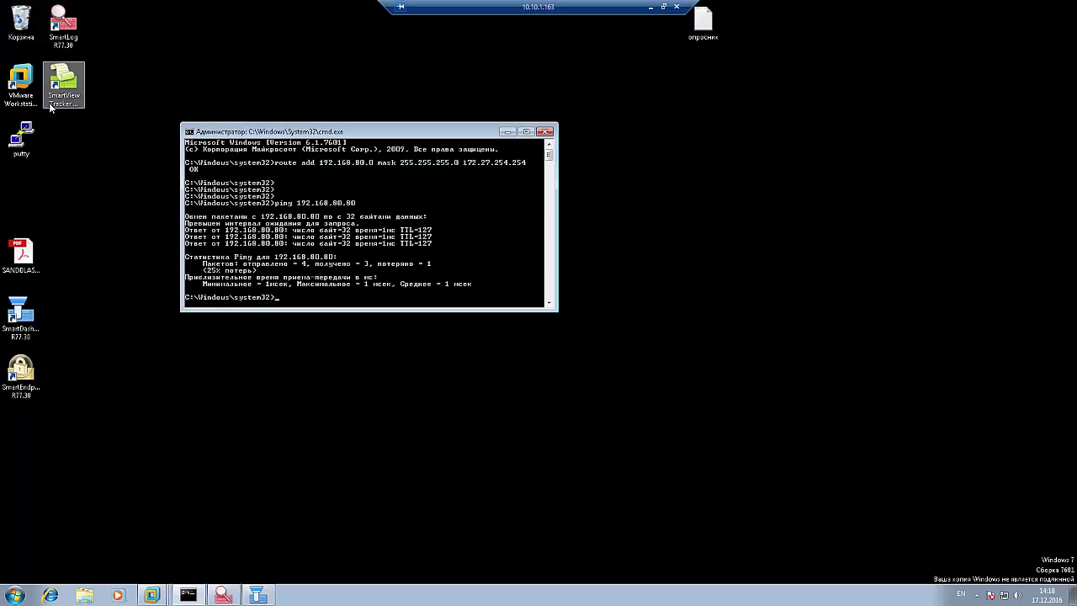
pyautogui.doubleClick(21, 137)
pyautogui.doubleClick(516, 319)
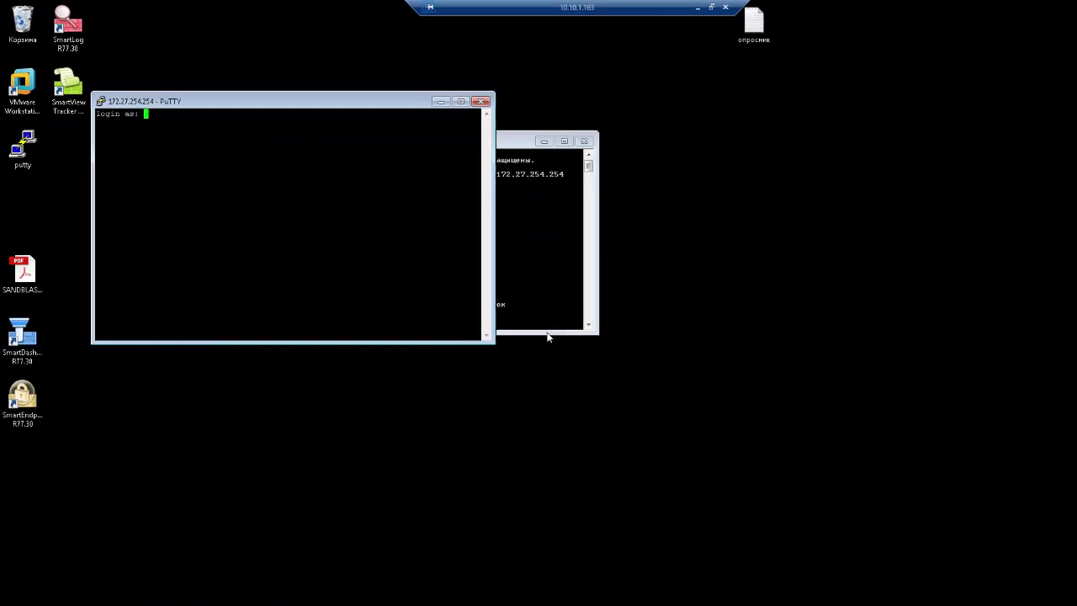
pyautogui.write('admin')
pyautogui.press('Return')
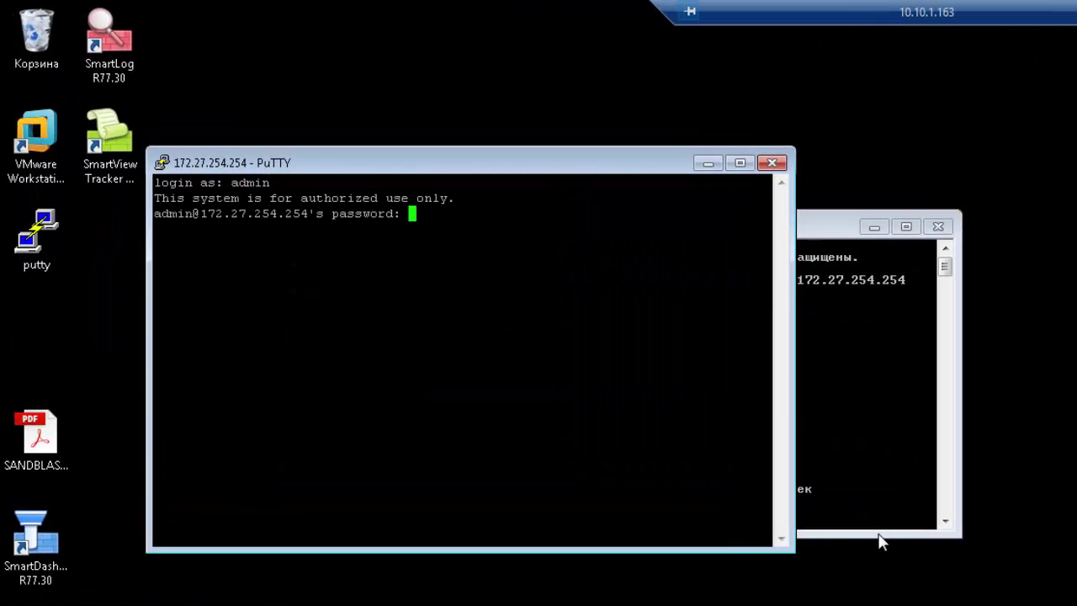
pyautogui.press('Return')
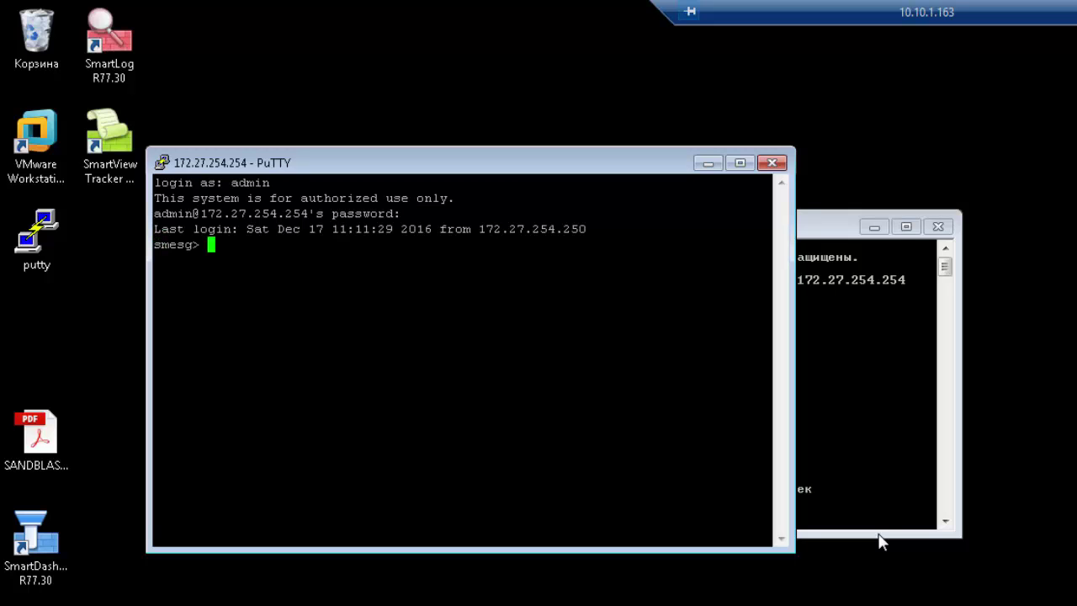
pyautogui.write('expert')
pyautogui.press('Return')
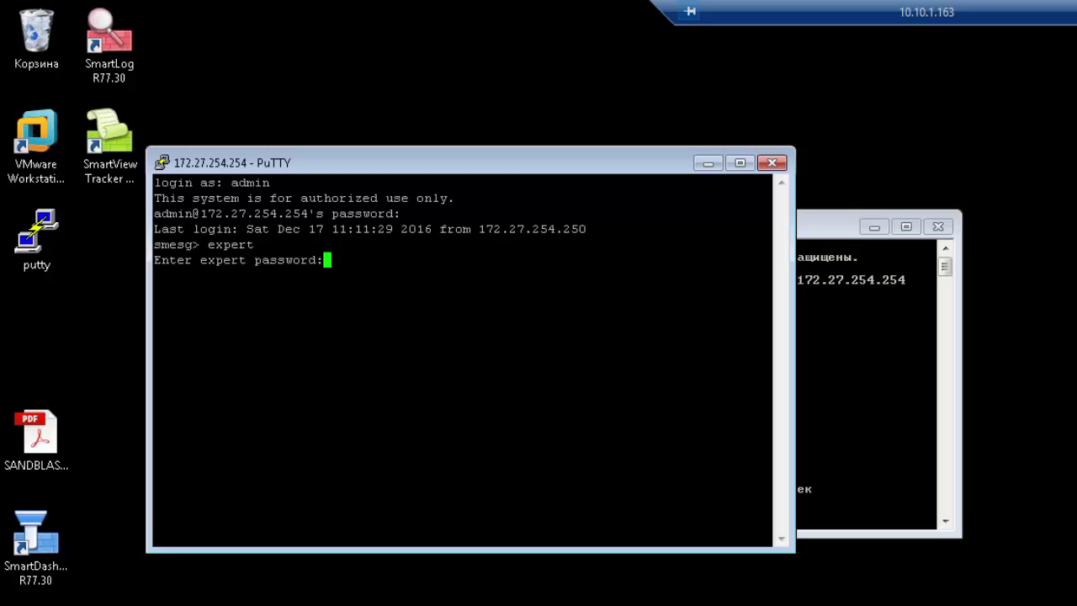
pyautogui.press('Return')
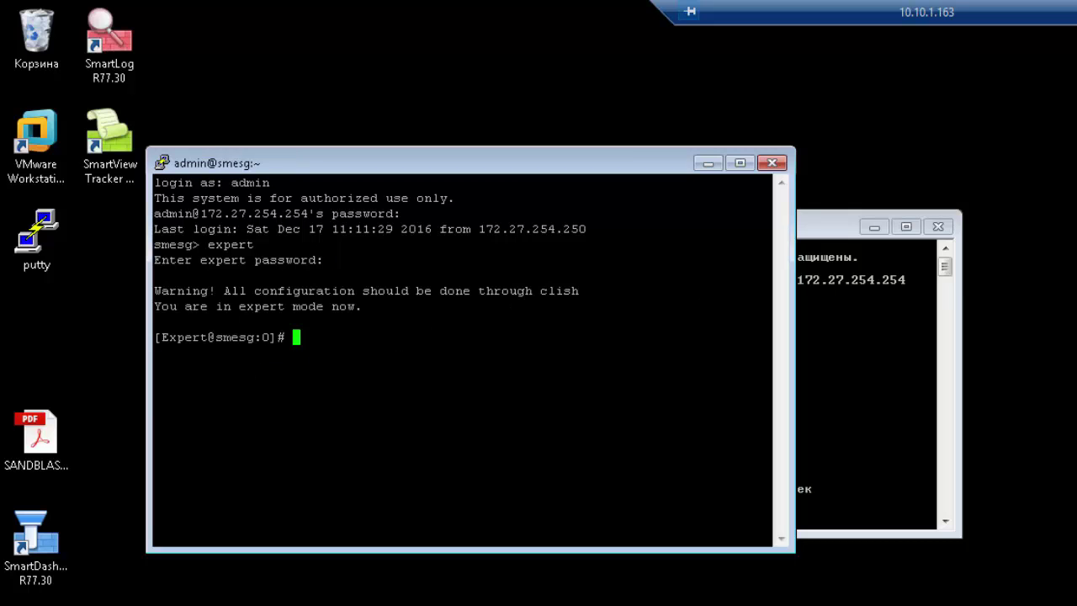
# Run 'tecli debug scan local enable' to turn on local connection scanning.
pyautogui.write('tecli debug scan local enable')
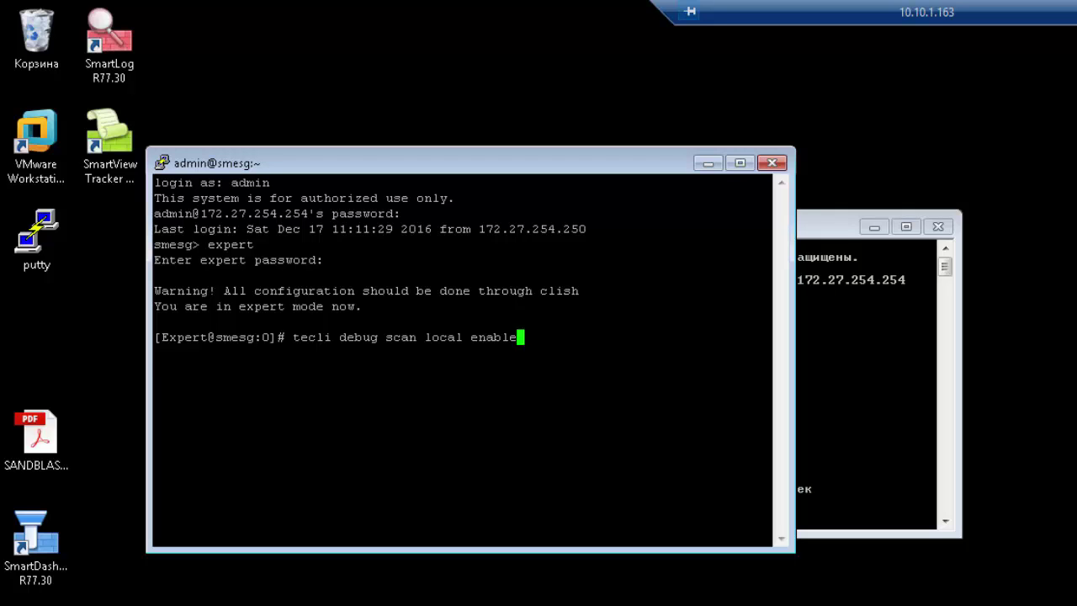
pyautogui.press('Return')
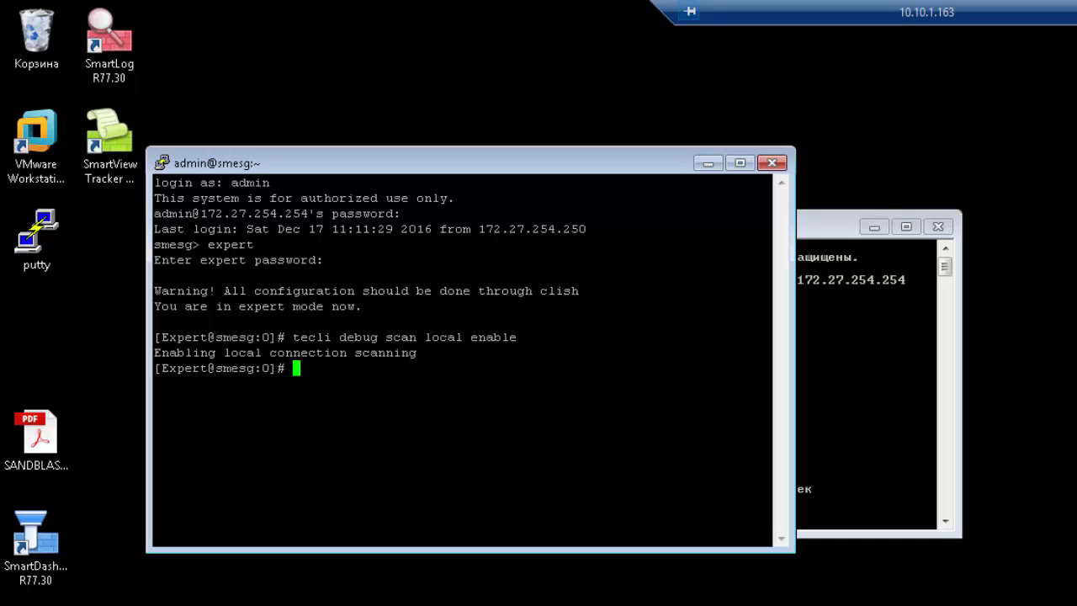
pyautogui.press('Return')
pyautogui.press('Return')
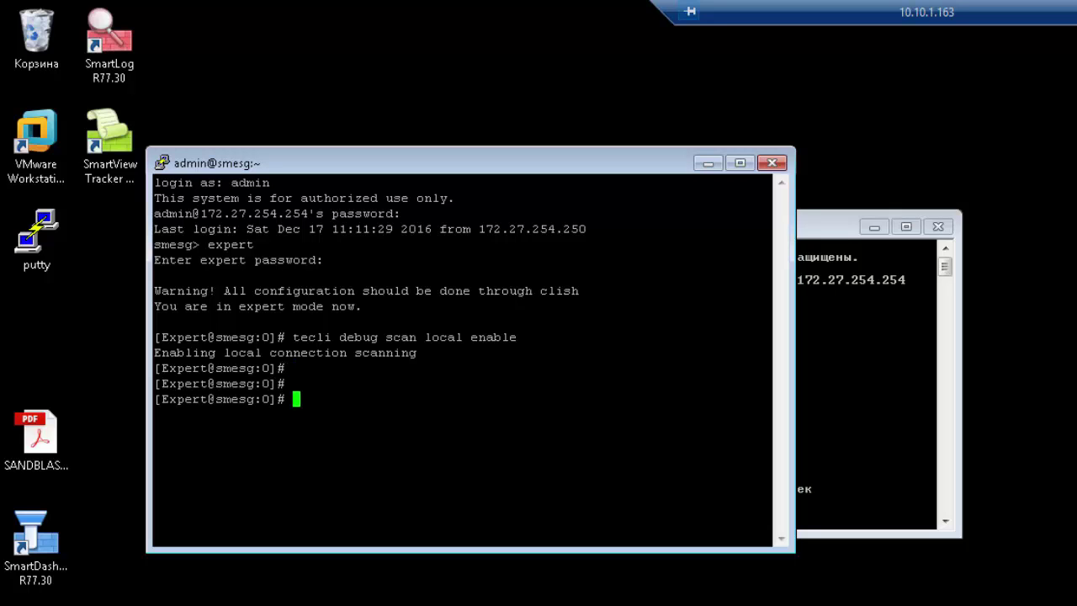
pyautogui.press('Return')
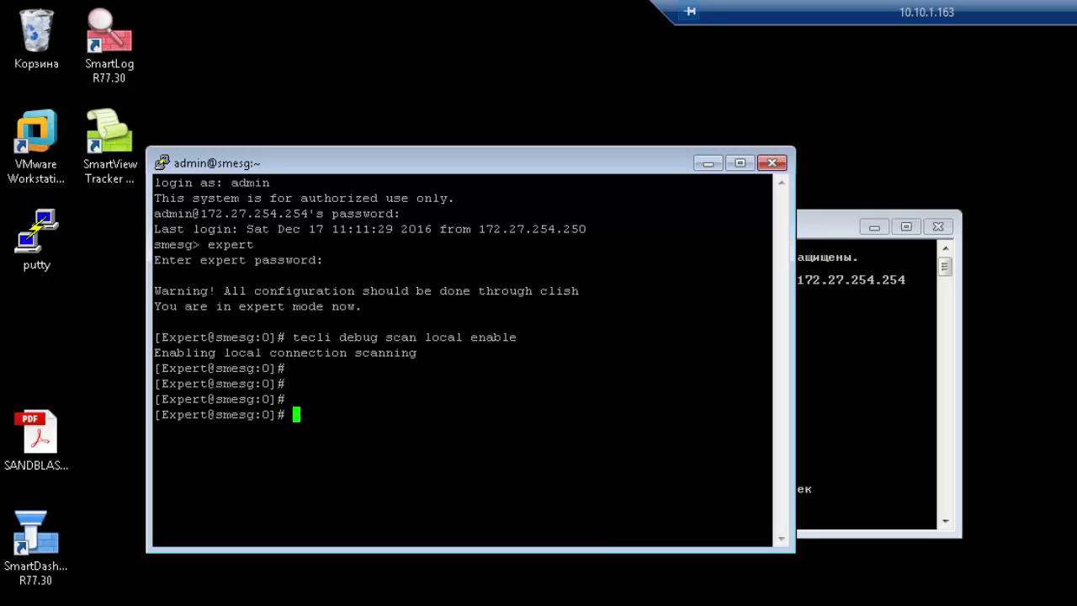
# Change into the malfiles folder and list it, showing getmalfiles.sh.
pyautogui.write('cd mal')
pyautogui.press('Tab')
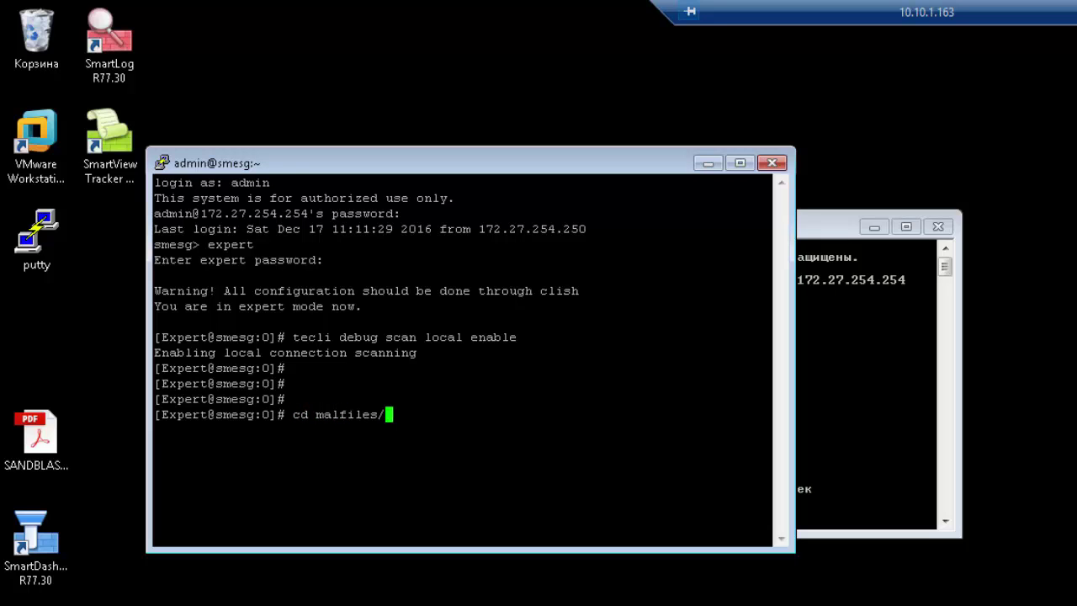
pyautogui.press('Return')
pyautogui.write('ls')
pyautogui.press('Return')
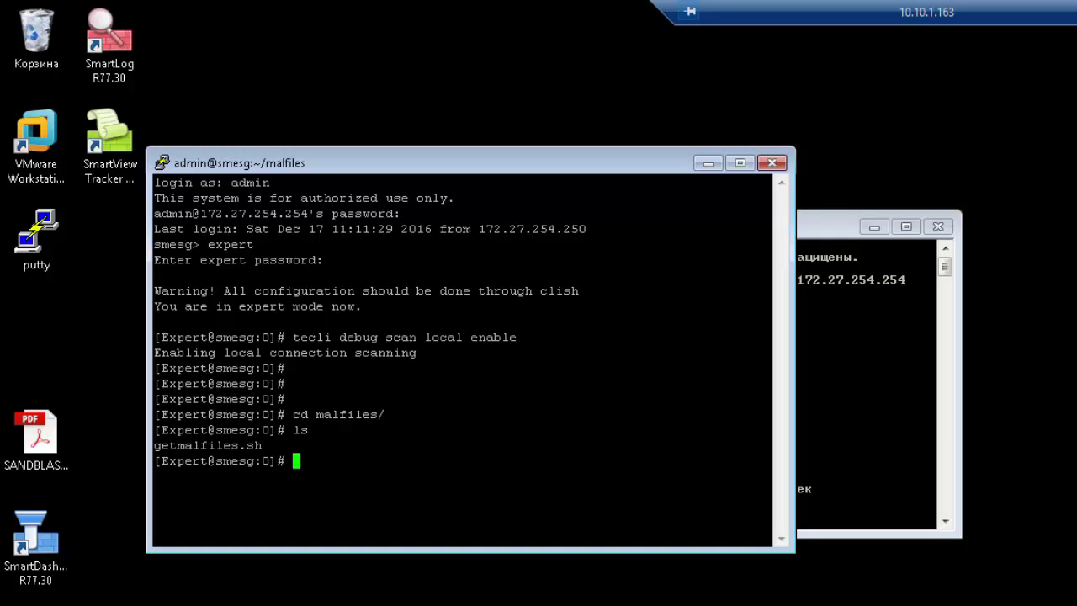
# Prepare the './getmalfiles.sh' command at the prompt without running it.
pyautogui.doubleClick(179, 446)
pyautogui.press('cmd+c')
pyautogui.write('./')
pyautogui.doubleClick(208, 446)
pyautogui.rightClick(208, 445)
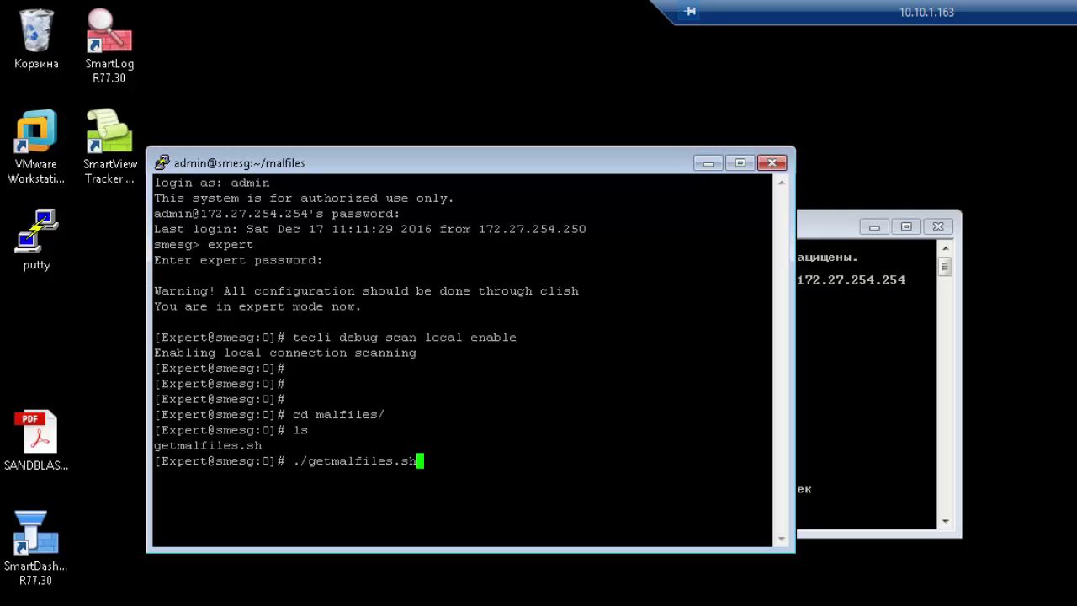
# Open a second session to the gateway, log in as admin, enter expert mode, and move it up.
pyautogui.click(161, 163)
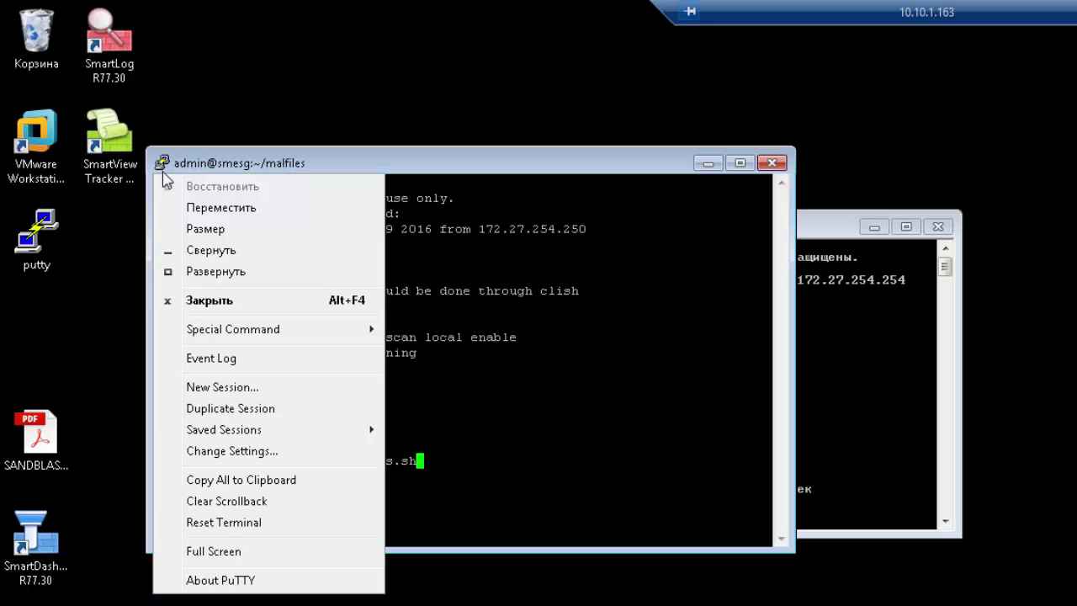
pyautogui.click(234, 409)
pyautogui.write('admin')
pyautogui.press('Return')
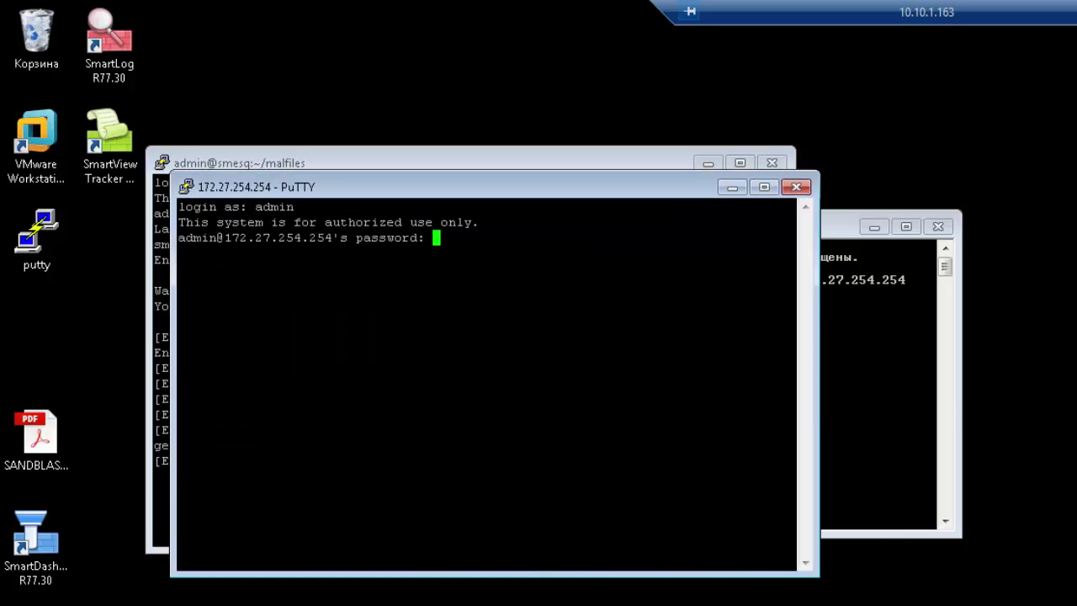
pyautogui.press('Return')
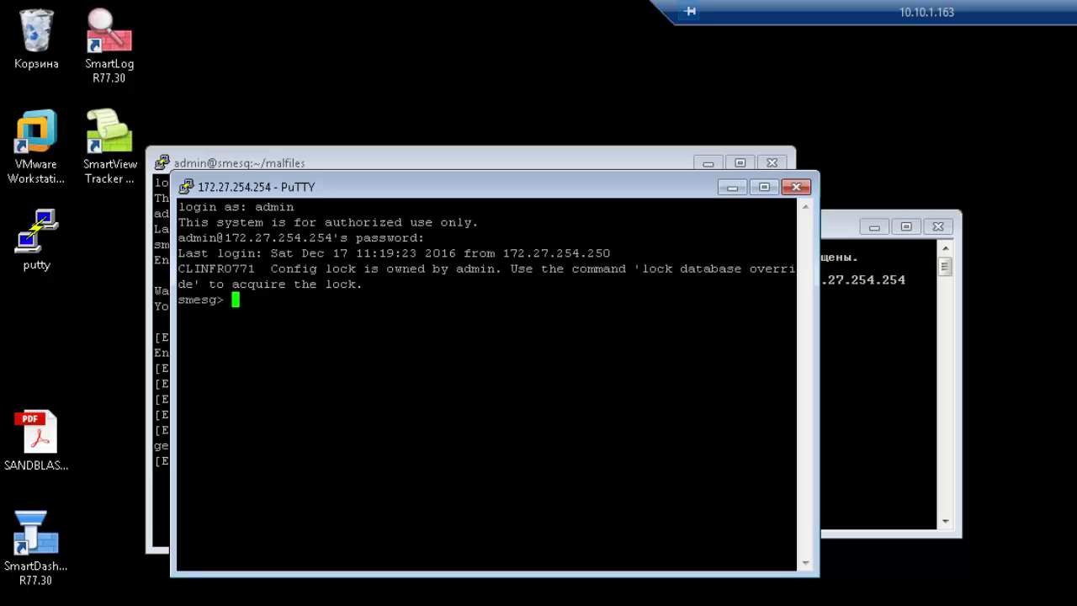
pyautogui.press('Return')
pyautogui.write('expert')
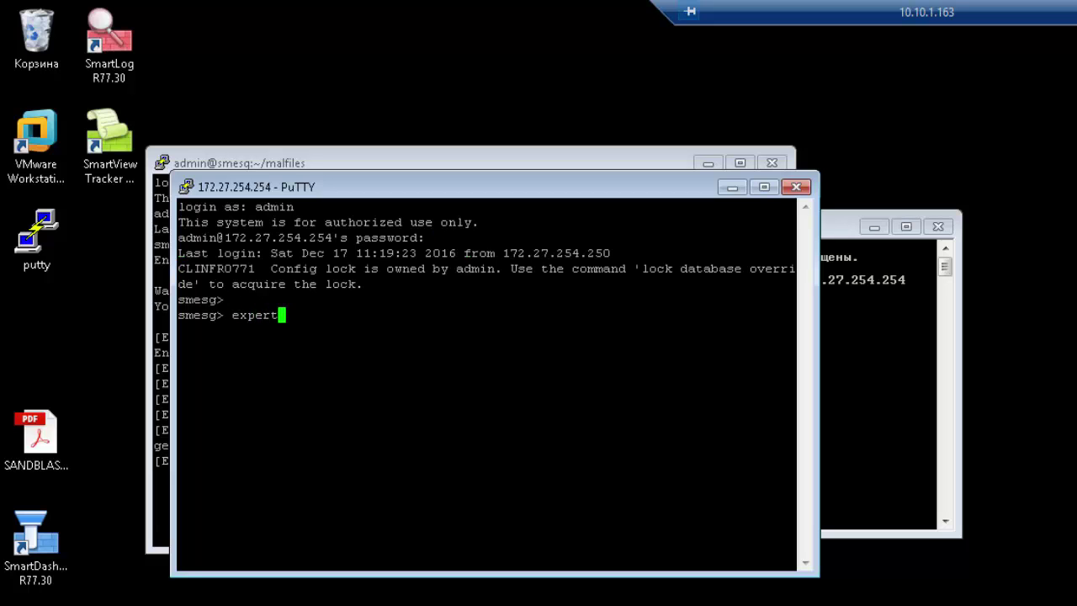
pyautogui.press('Return')
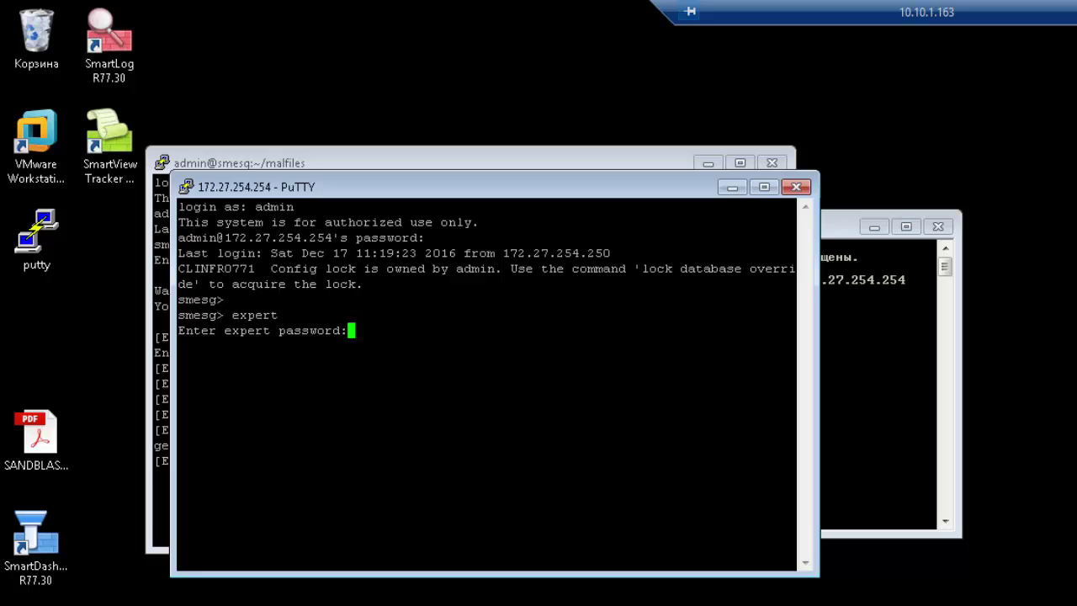
pyautogui.press('Return')
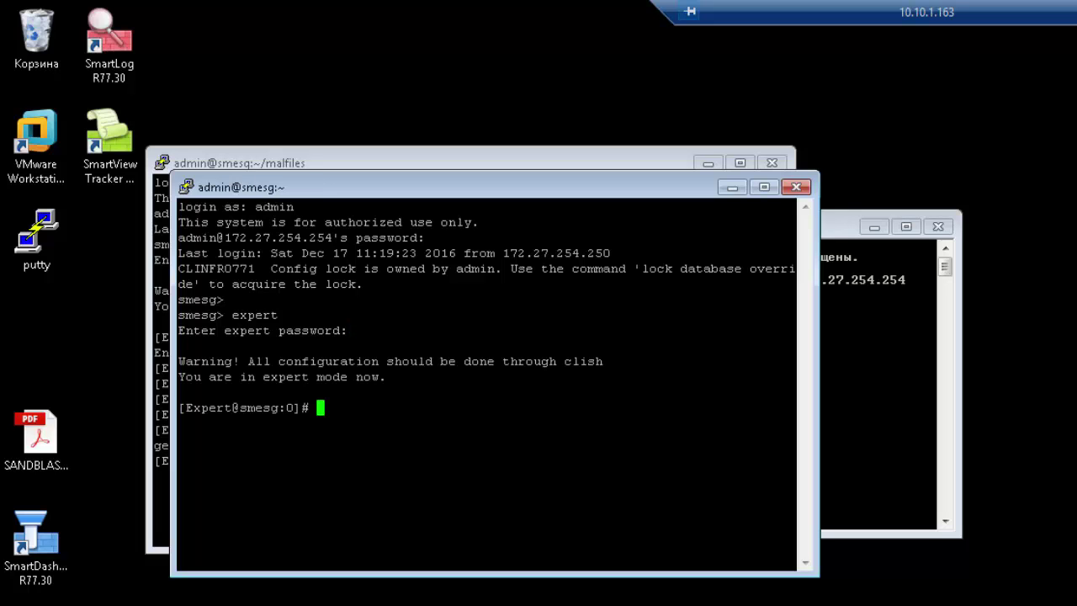
pyautogui.moveTo(519, 193); pyautogui.dragTo(530, 116)
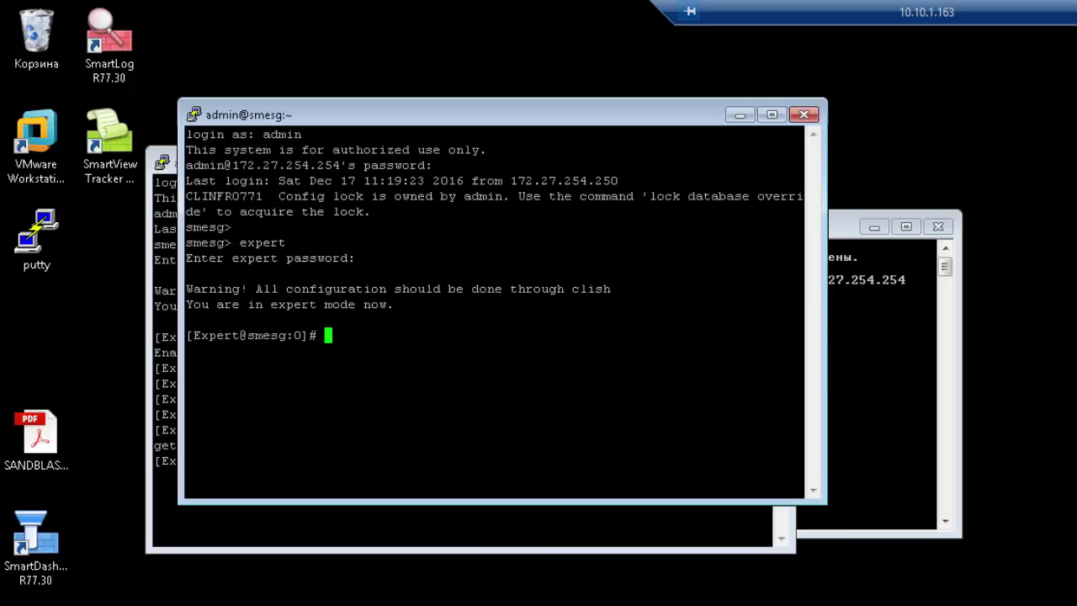
# Rearrange the PuTTY windows and run 'tecli show cloud quota': subscription OK, 135 days left.
pyautogui.hotkey('alt', 'Tab')
pyautogui.moveTo(296, 165); pyautogui.dragTo(345, 516)
pyautogui.moveTo(834, 322); pyautogui.dragTo(1076, 322)
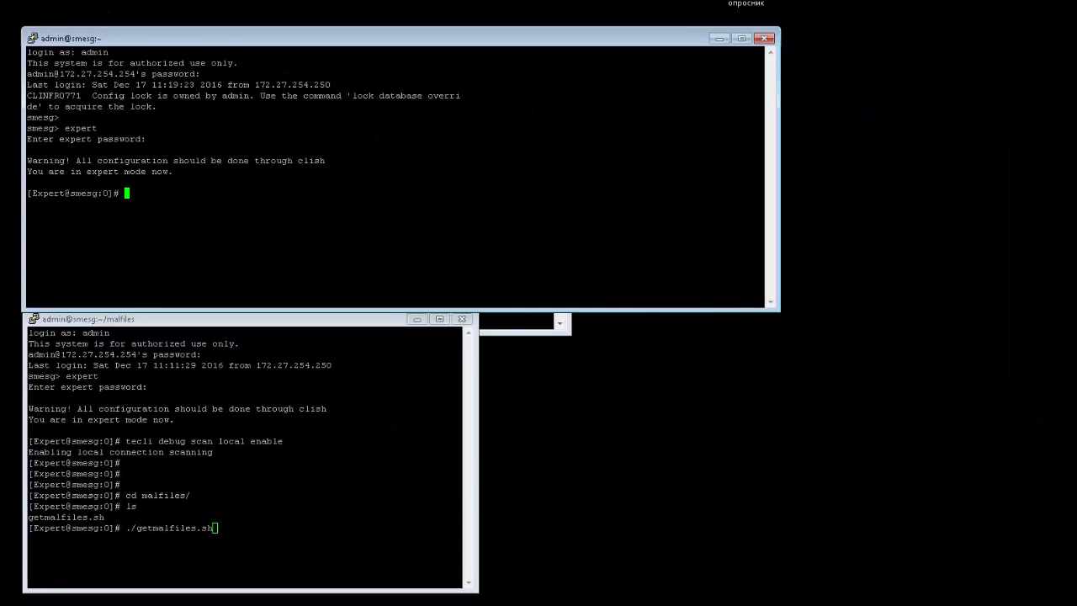
pyautogui.write('tecli show cloud quota')
pyautogui.press('Return')
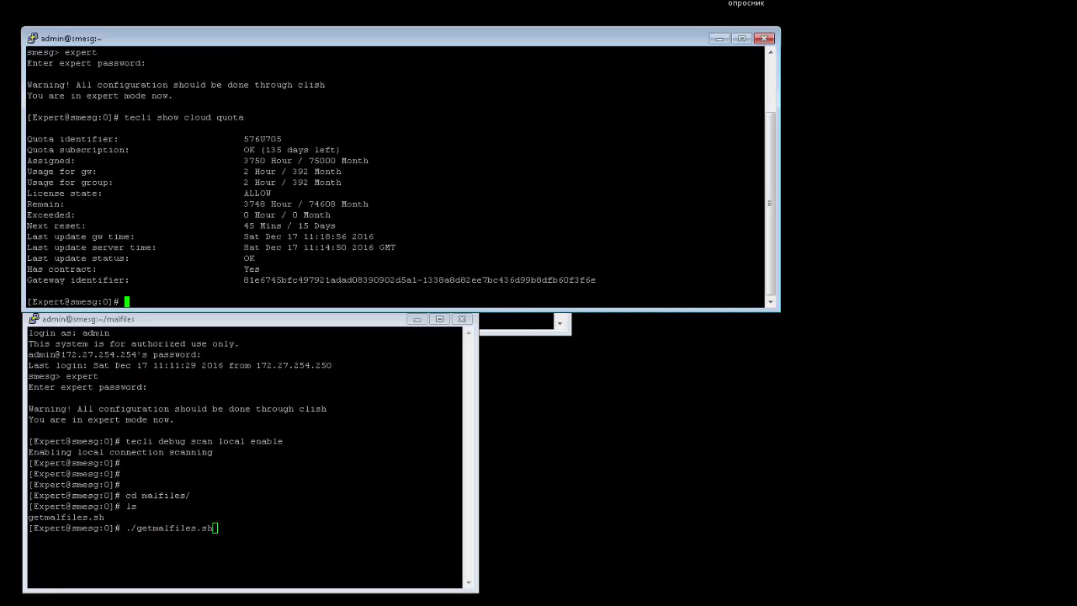
pyautogui.tripleClick(52, 149)
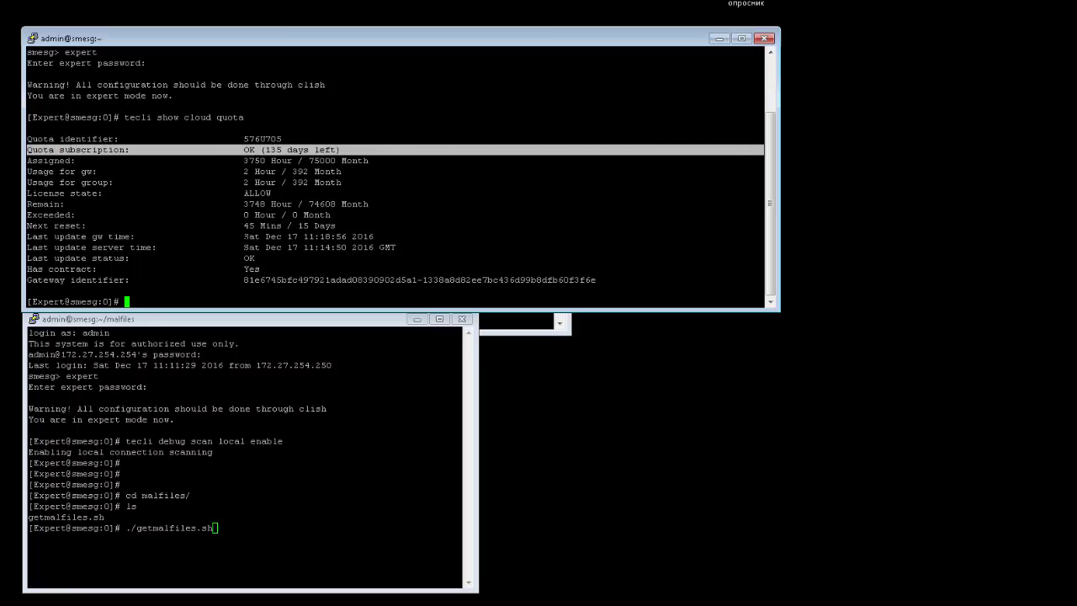
pyautogui.click(256, 150)
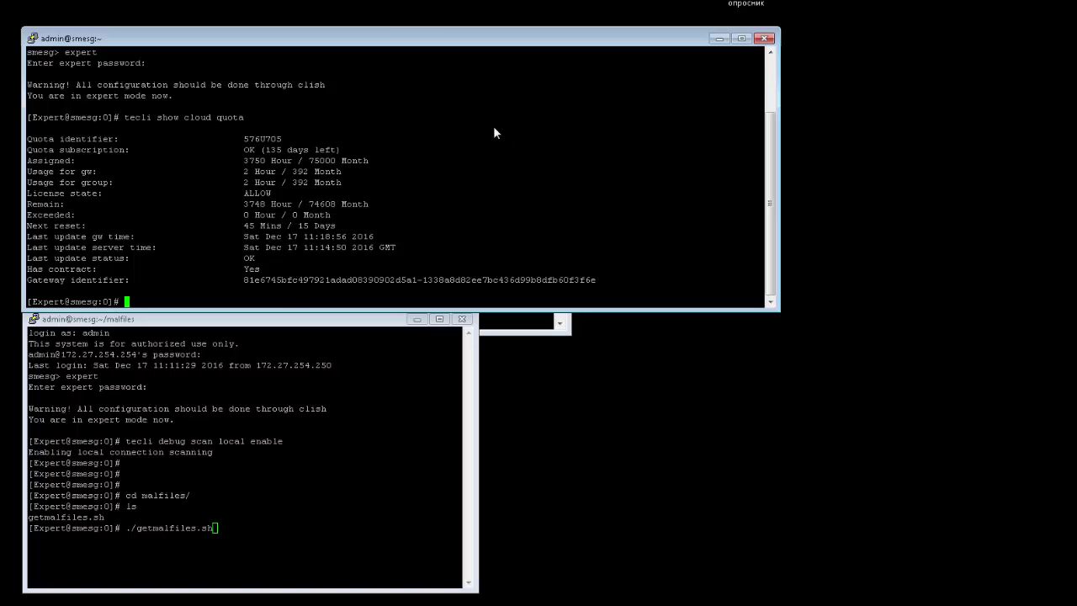
# Start watch -d -n 0.5 "tecli show cloud queue", then run ./getmalfiles.sh to download the samples.
pyautogui.press('Up')
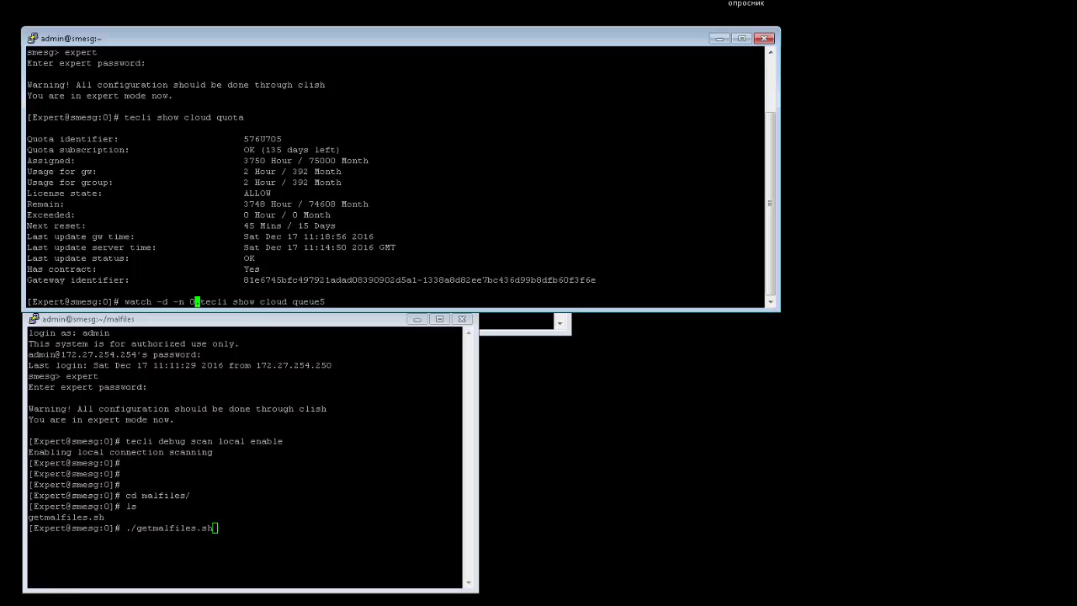
pyautogui.write('.')
pyautogui.write('5 ')
pyautogui.write('"')
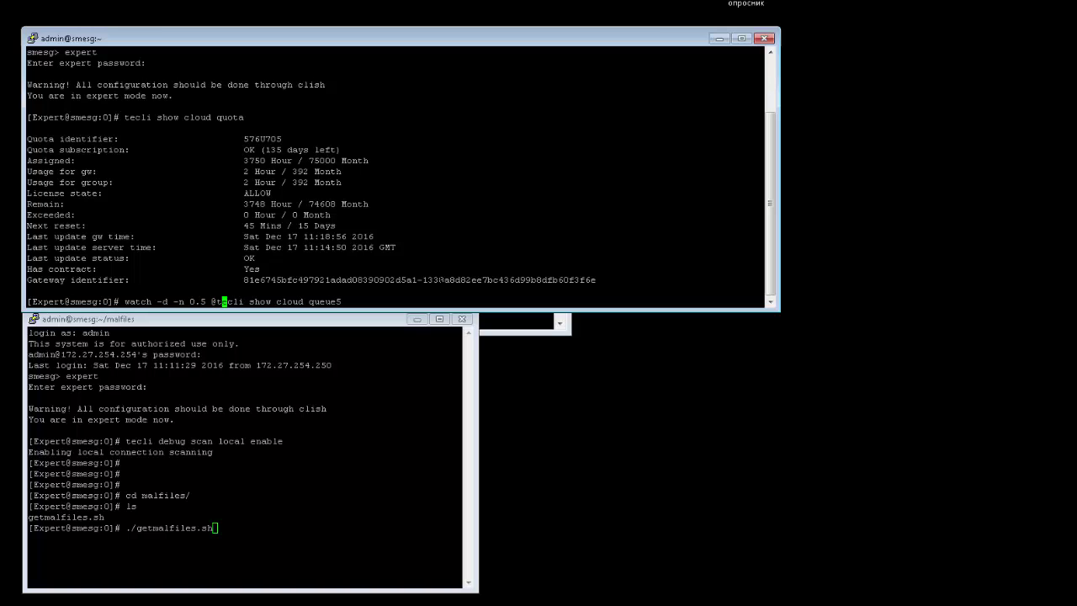
pyautogui.press('Right')
pyautogui.press('Right')
pyautogui.press('Right')
pyautogui.press('Right')
pyautogui.press('Right')
pyautogui.press('Right')
pyautogui.press('Right')
pyautogui.press('Right')
pyautogui.press('Right')
pyautogui.press('Right')
pyautogui.press('Right')
pyautogui.press('Right')
pyautogui.press('Right')
pyautogui.press('Right')
pyautogui.press('Right')
pyautogui.press('Right')
pyautogui.press('Right')
pyautogui.press('Right')
pyautogui.press('Right')
pyautogui.press('Right')
pyautogui.press('BackSpace')
pyautogui.press('BackSpace')
pyautogui.write('"')
pyautogui.press('Return')
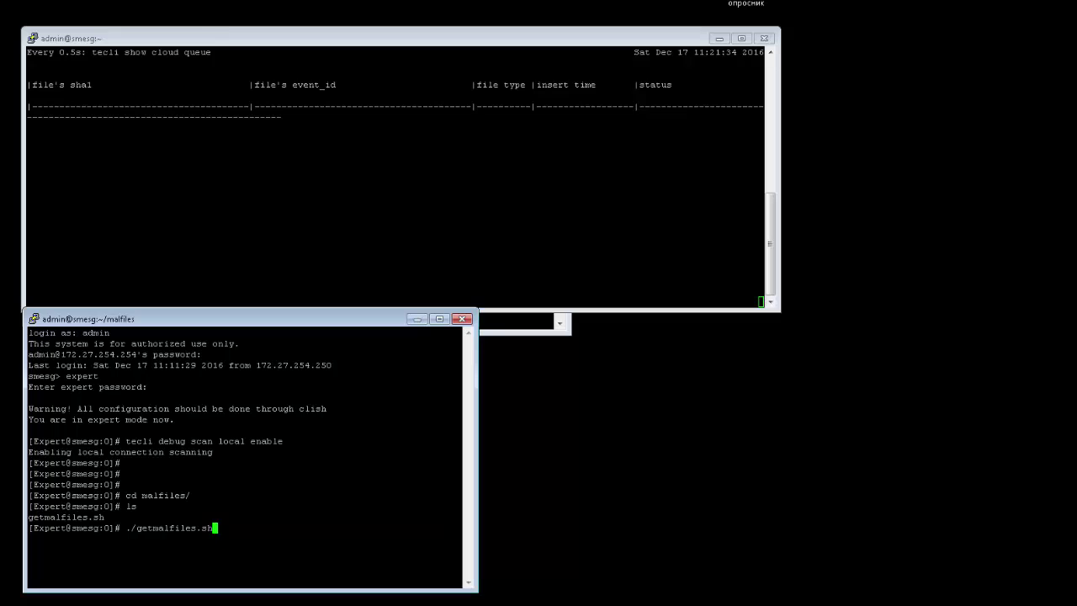
pyautogui.press('Return')
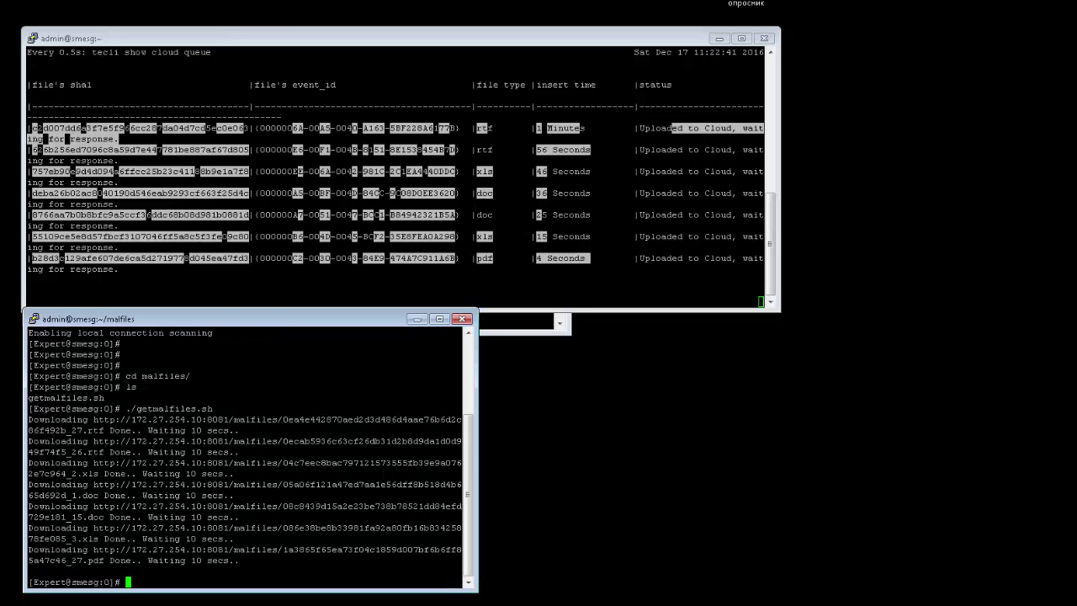
# Type 'tecli cache dump all' at a fresh prompt in the lower session.
pyautogui.press('Return')
pyautogui.press('Return')
pyautogui.press('Return')
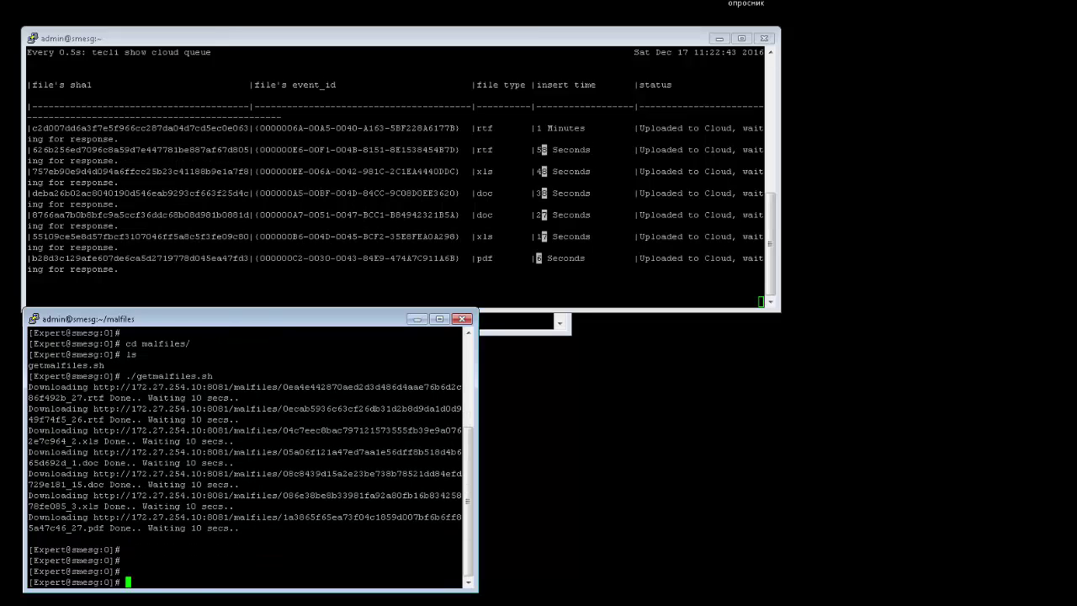
pyautogui.write('tecli')
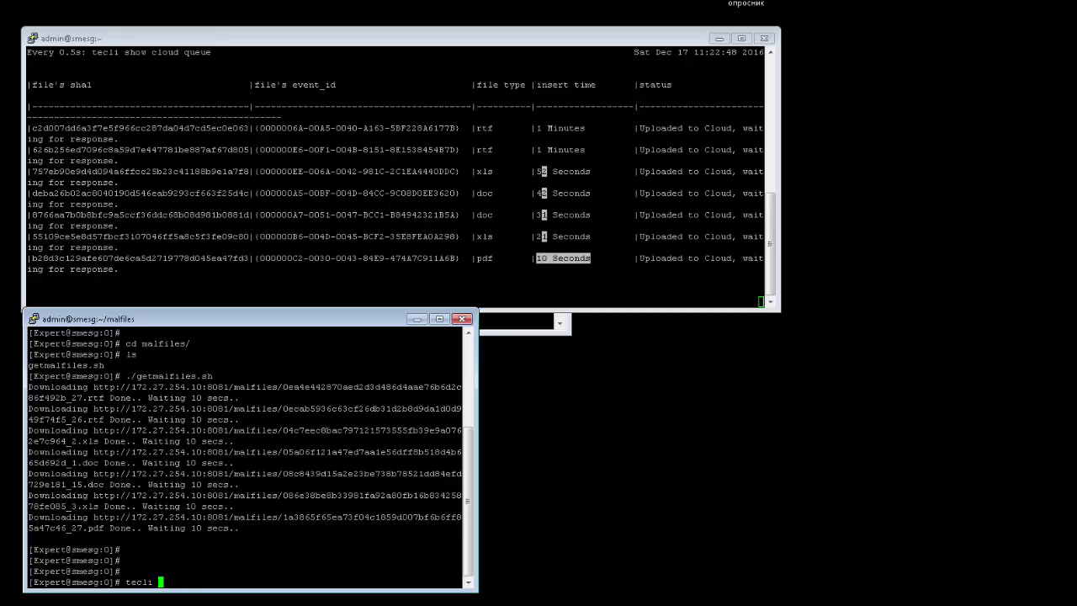
pyautogui.write(' cache ')
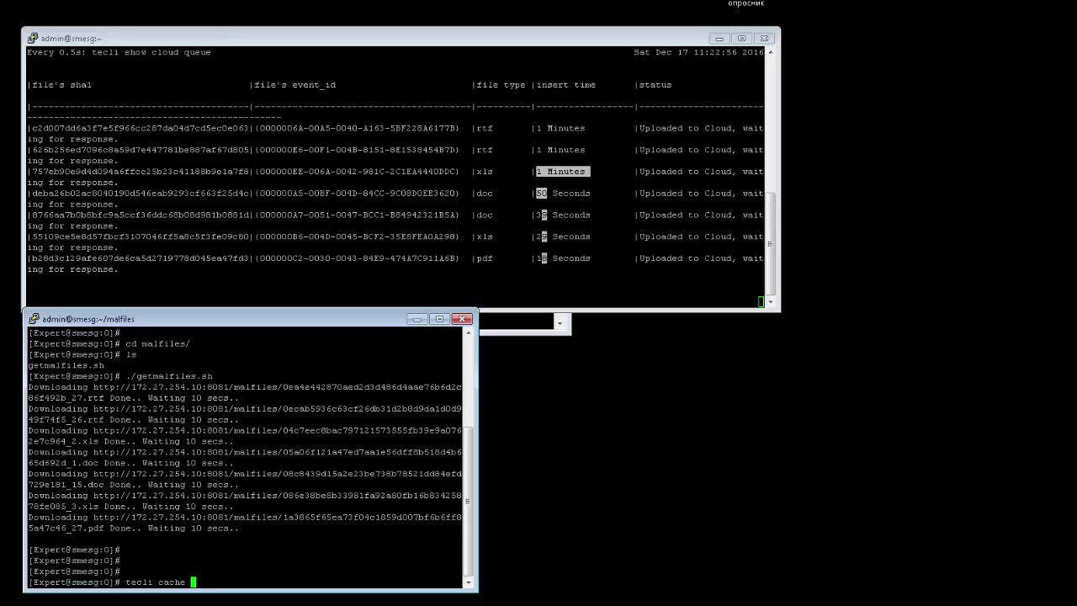
pyautogui.write('dump all')
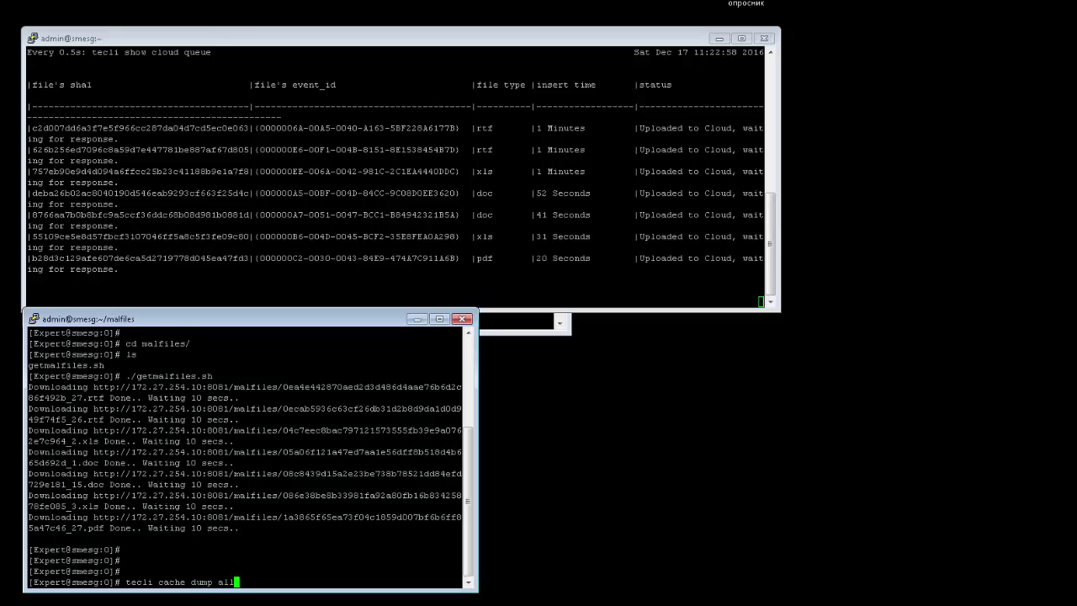
# Run 'tecli cache dump all', widen the window, rerun it, and highlight the malicious swf result rows.
pyautogui.press('Return')
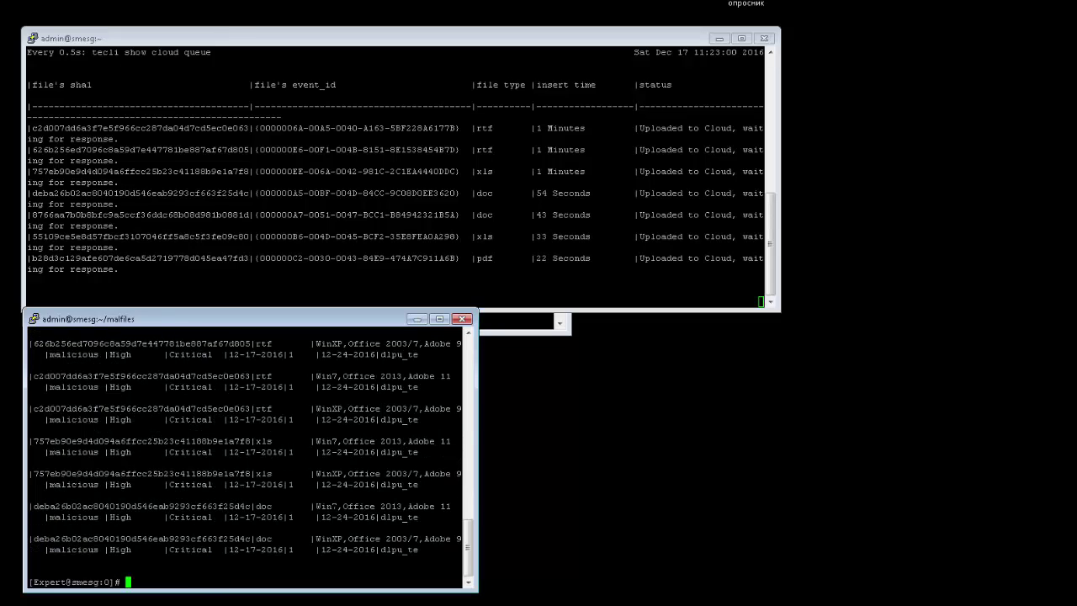
pyautogui.moveTo(473, 437); pyautogui.dragTo(775, 423)
pyautogui.press('Return')
pyautogui.press('Return')
pyautogui.press('Return')
pyautogui.press('Up')
pyautogui.press('Return')
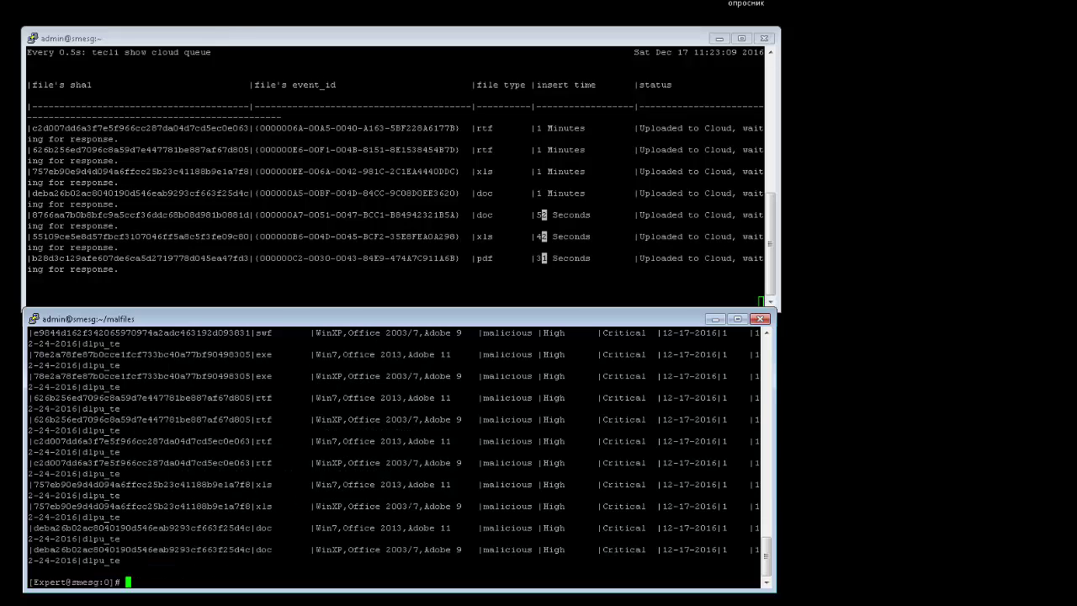
pyautogui.scroll(4, 395, 454)
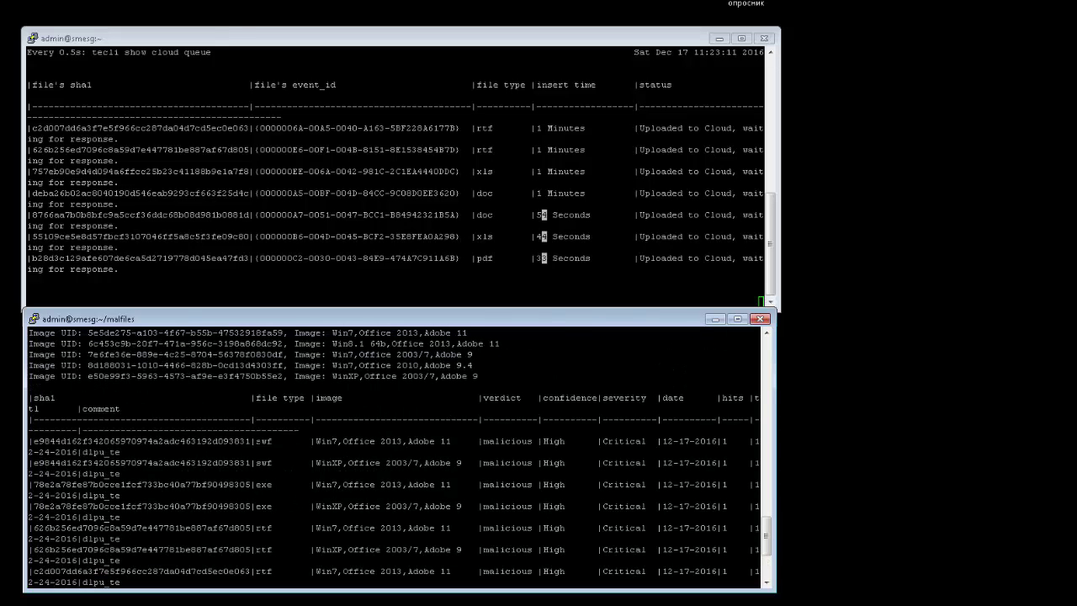
pyautogui.tripleClick(252, 441)
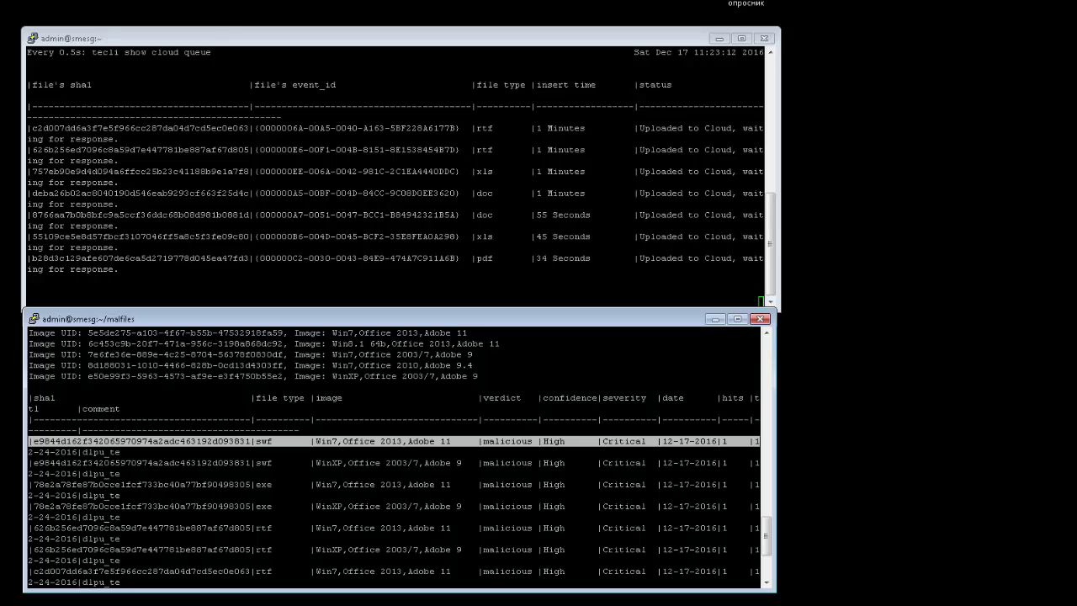
pyautogui.tripleClick(402, 462)
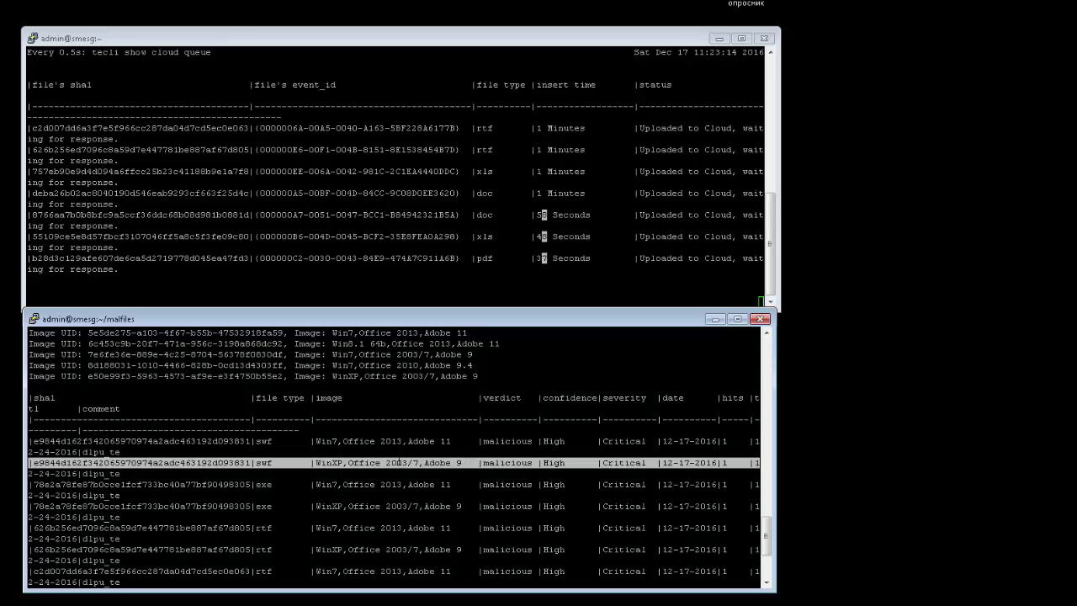
pyautogui.doubleClick(529, 463)
pyautogui.scroll(-4, 529, 463)
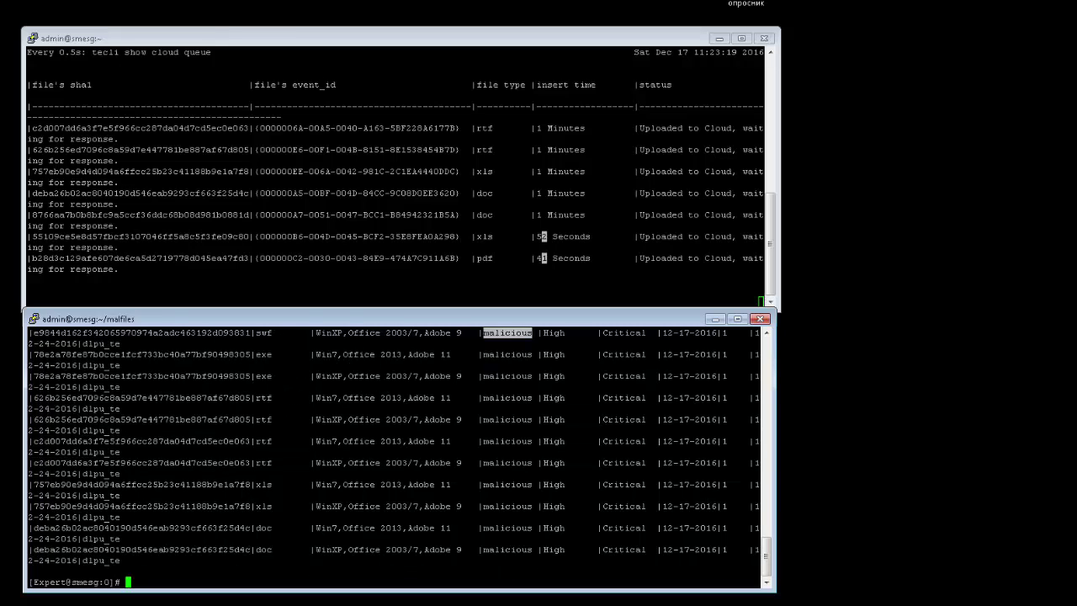
pyautogui.scroll(4, 396, 455)
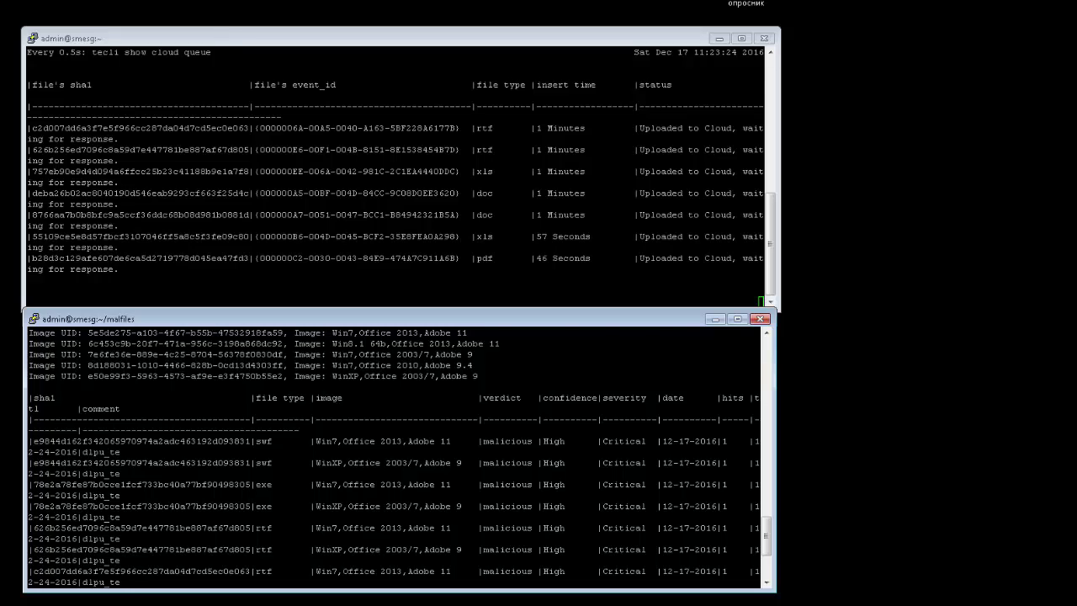
pyautogui.scroll(-4, 396, 454)
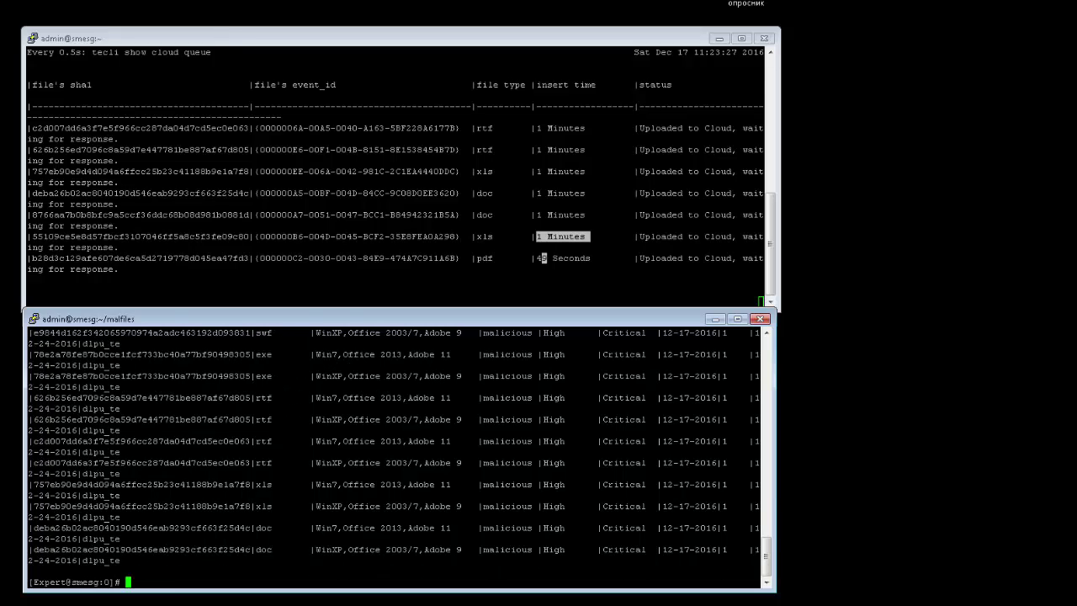
# Run 'tecli show statistics | more' at a fresh prompt.
pyautogui.press('Return')
pyautogui.press('Return')
pyautogui.write('tecli ')
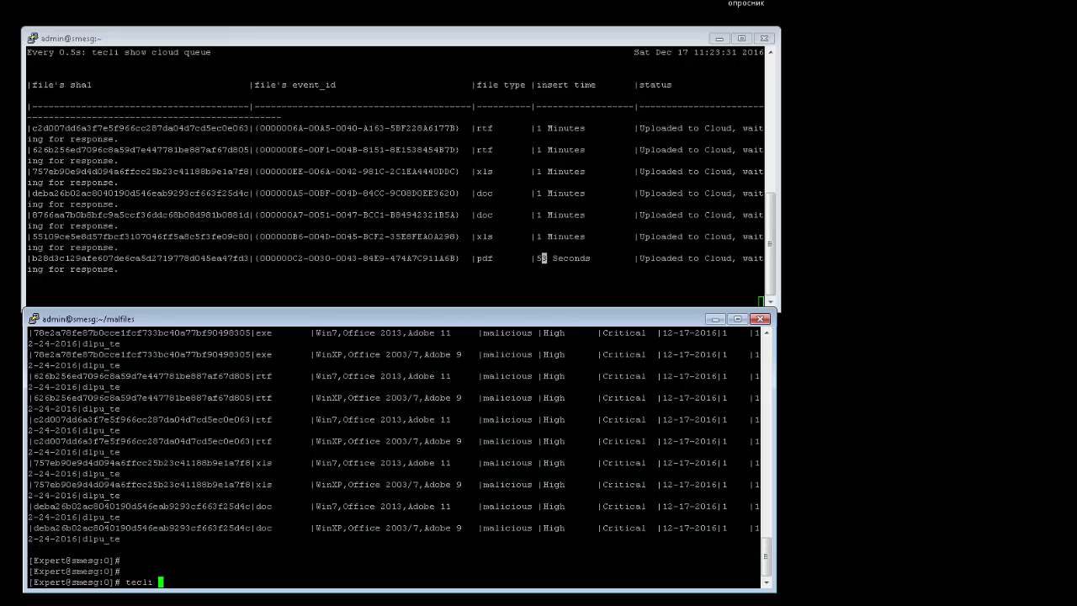
pyautogui.write('show ')
pyautogui.write('statistica')
pyautogui.write(' | more')
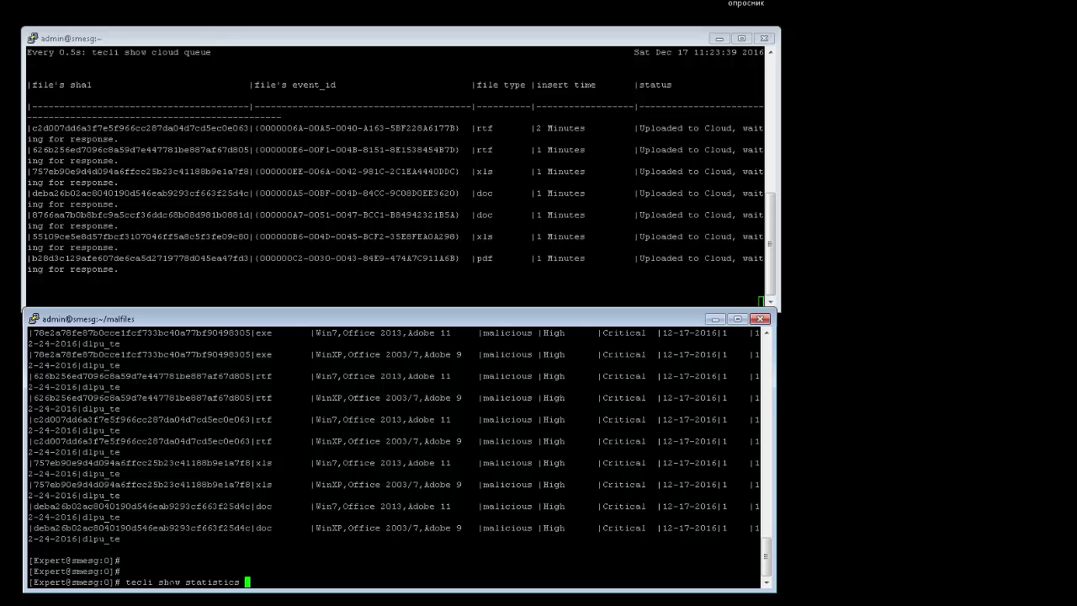
pyautogui.press('Return')
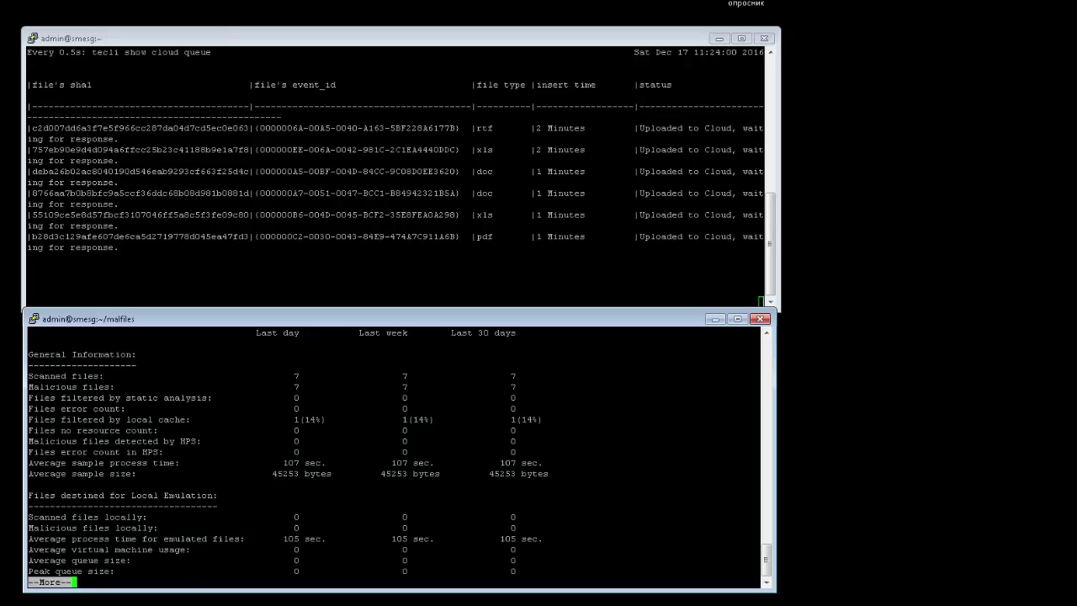
# Highlight the 107 sec average sample process time, then quit the statistics pager with q.
pyautogui.tripleClick(67, 463)
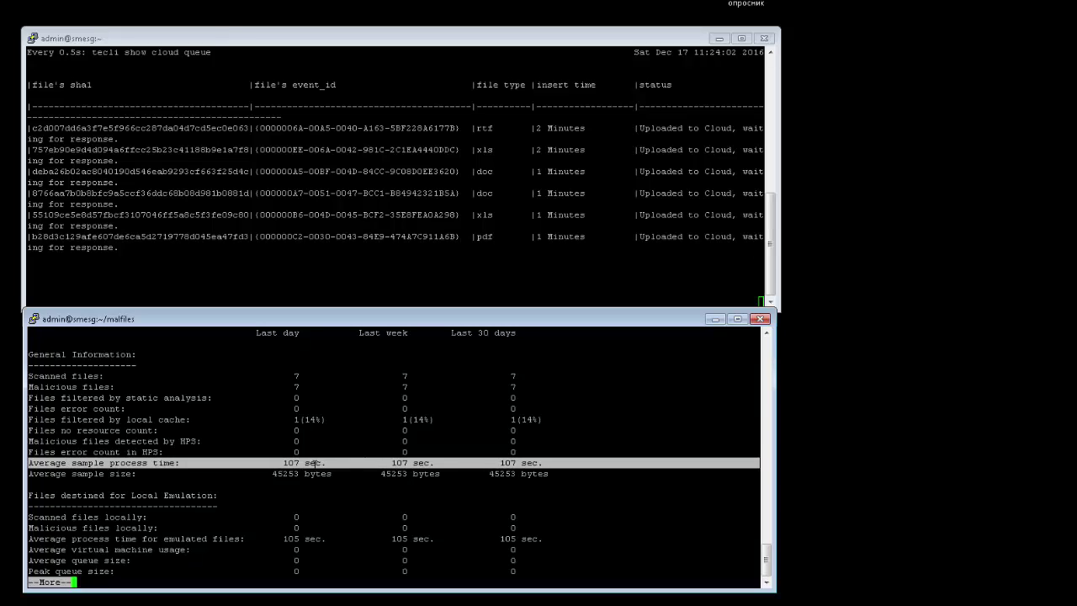
pyautogui.doubleClick(308, 463)
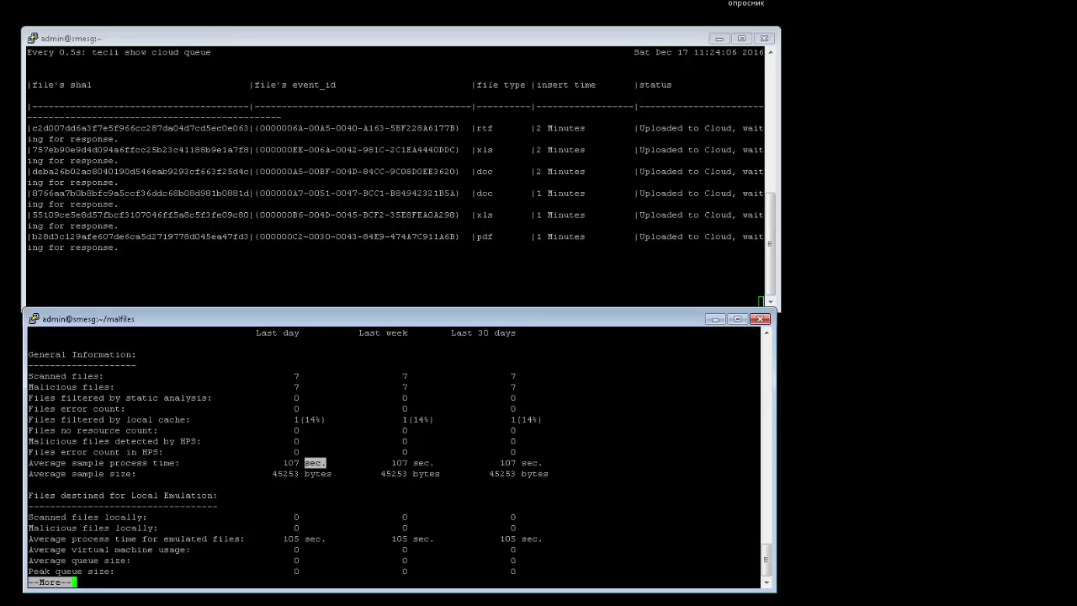
pyautogui.press('q')
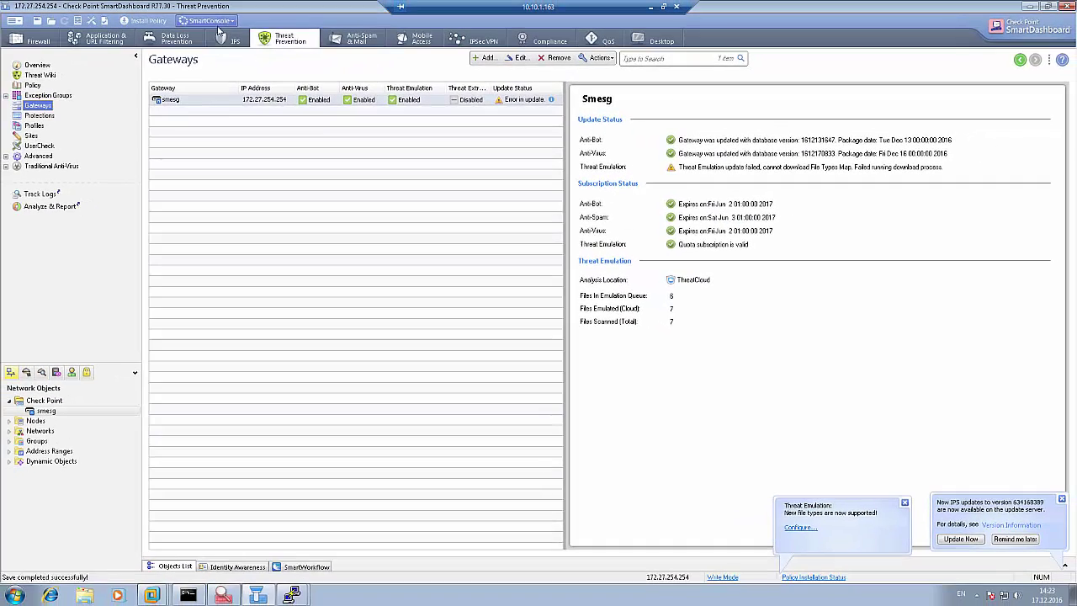
# Launch SmartView Tracker from the SmartConsole menu and maximize its window.
pyautogui.click(221, 24)
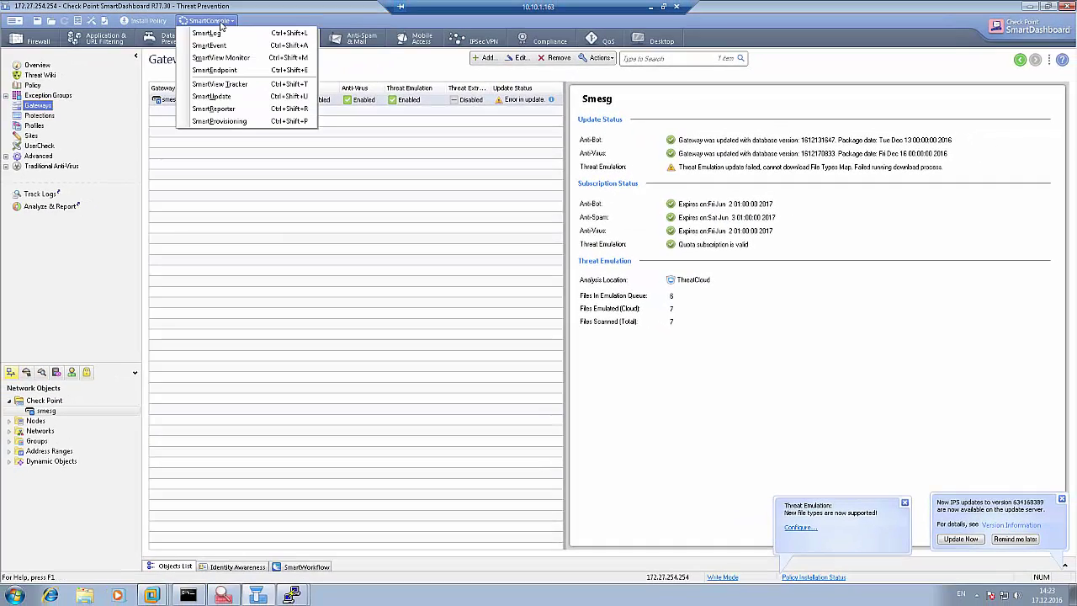
pyautogui.click(220, 84)
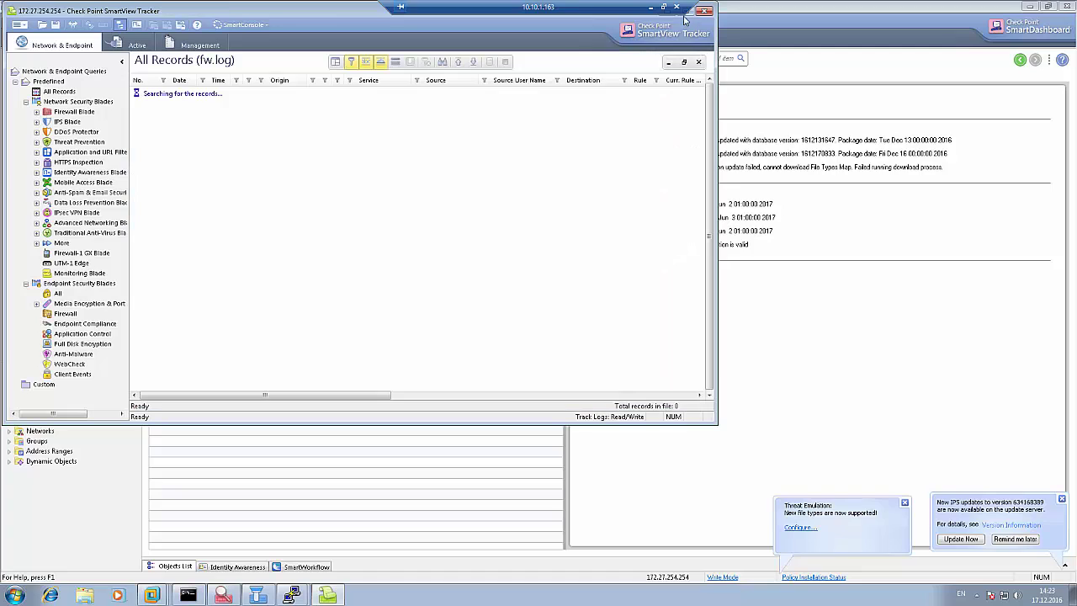
pyautogui.click(691, 10)
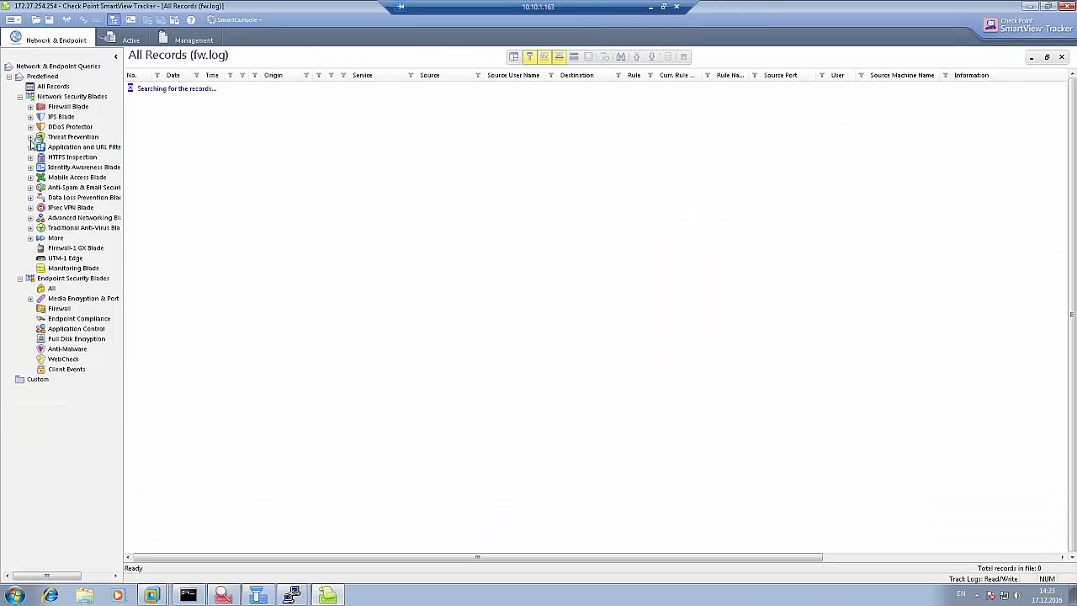
# Show the Threat Emulation log query under Threat Prevention > By Blade.
pyautogui.click(31, 137)
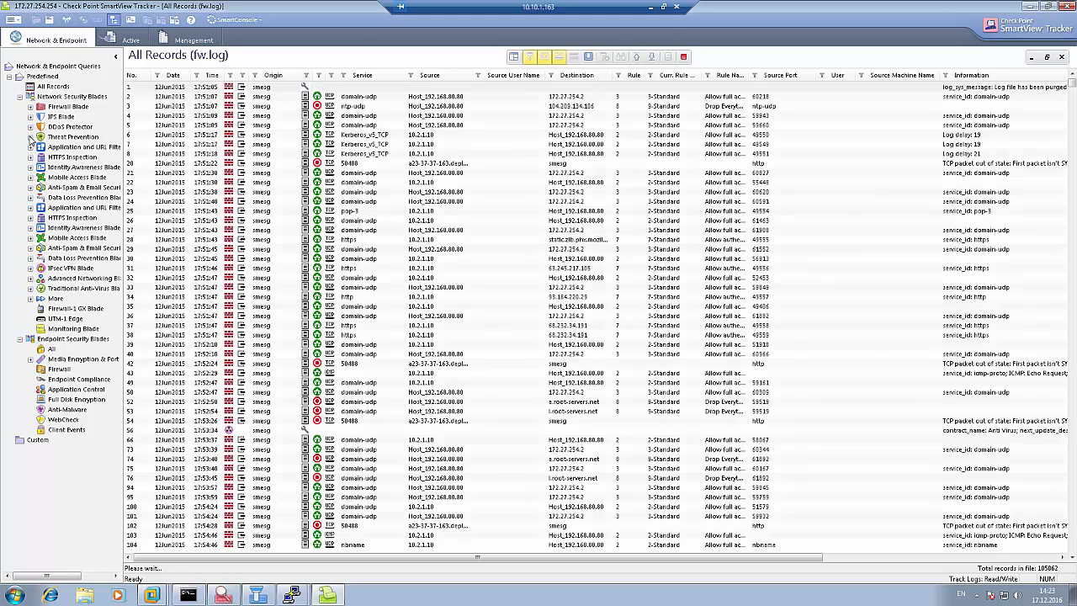
pyautogui.click(30, 137)
pyautogui.click(40, 177)
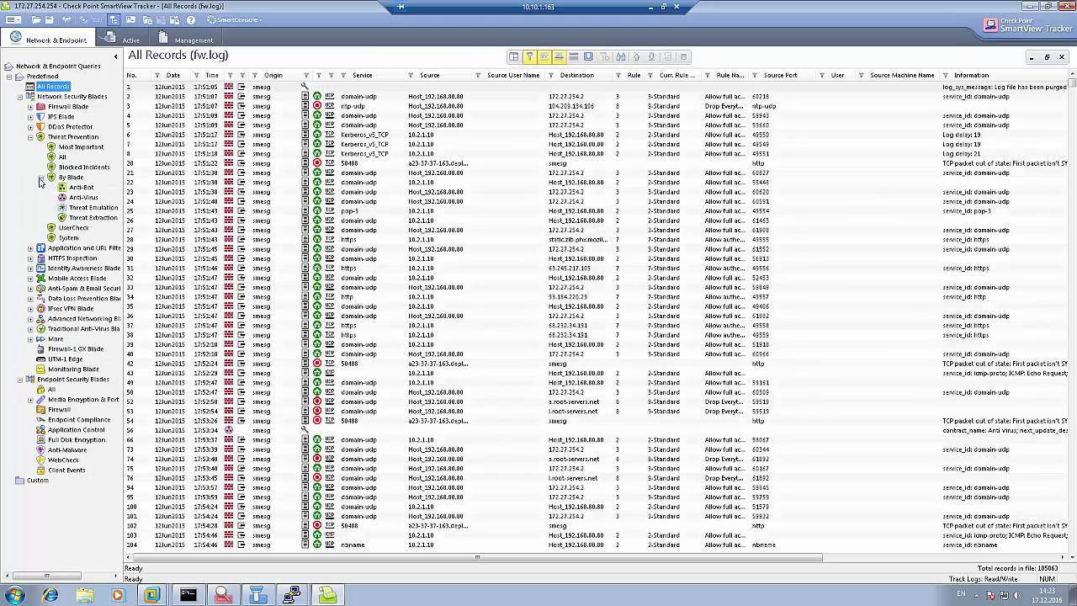
pyautogui.click(94, 207)
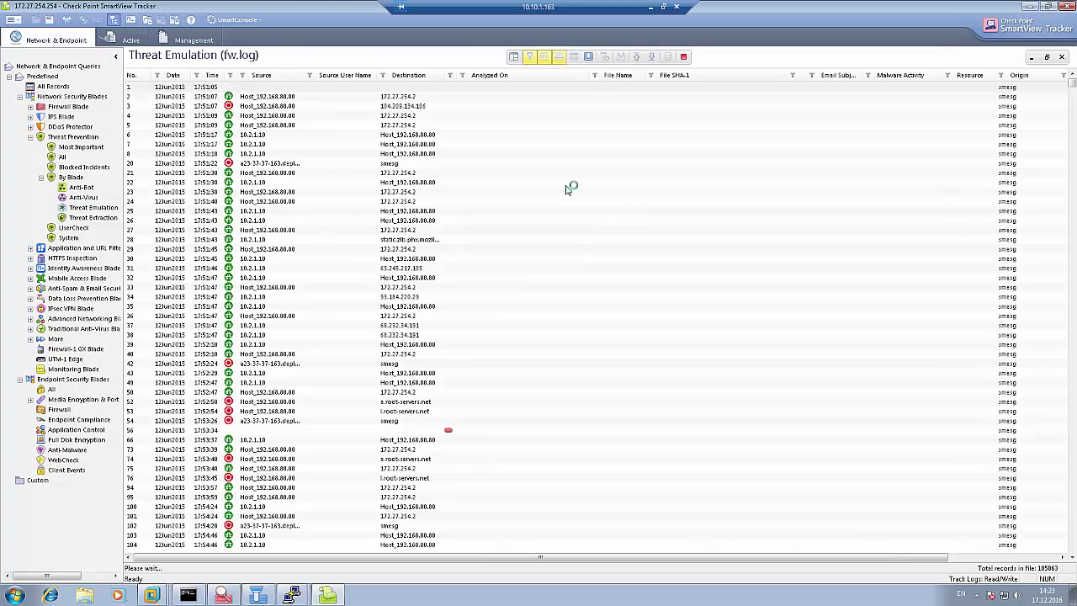
pyautogui.click(589, 58)
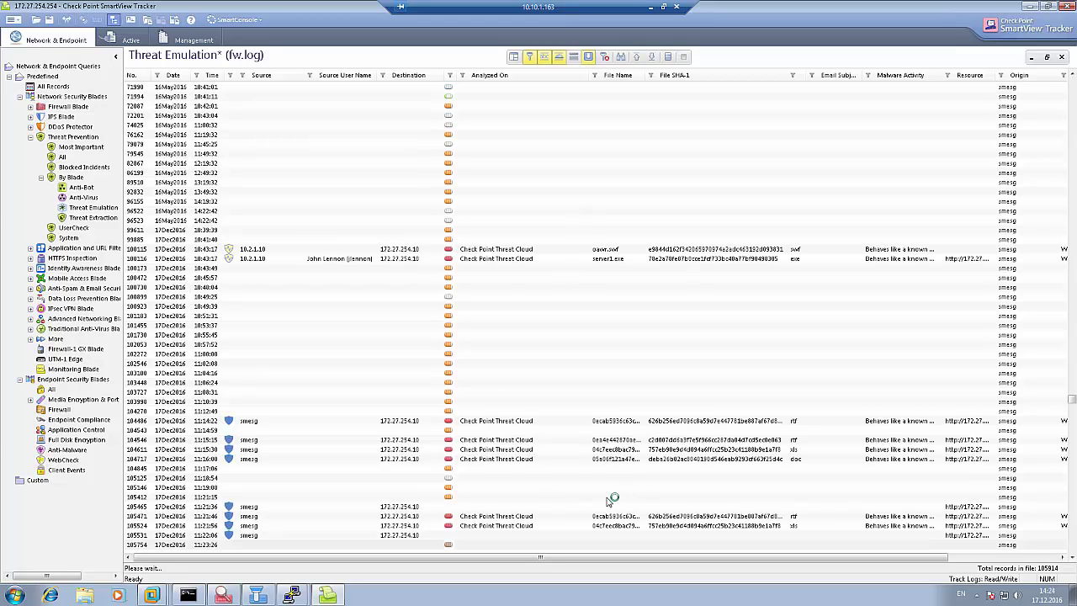
# Open Record Details for log 104611, then move the window left and enlarge it.
pyautogui.doubleClick(482, 449)
pyautogui.moveTo(642, 88); pyautogui.dragTo(482, 89)
pyautogui.moveTo(565, 405); pyautogui.dragTo(803, 498)
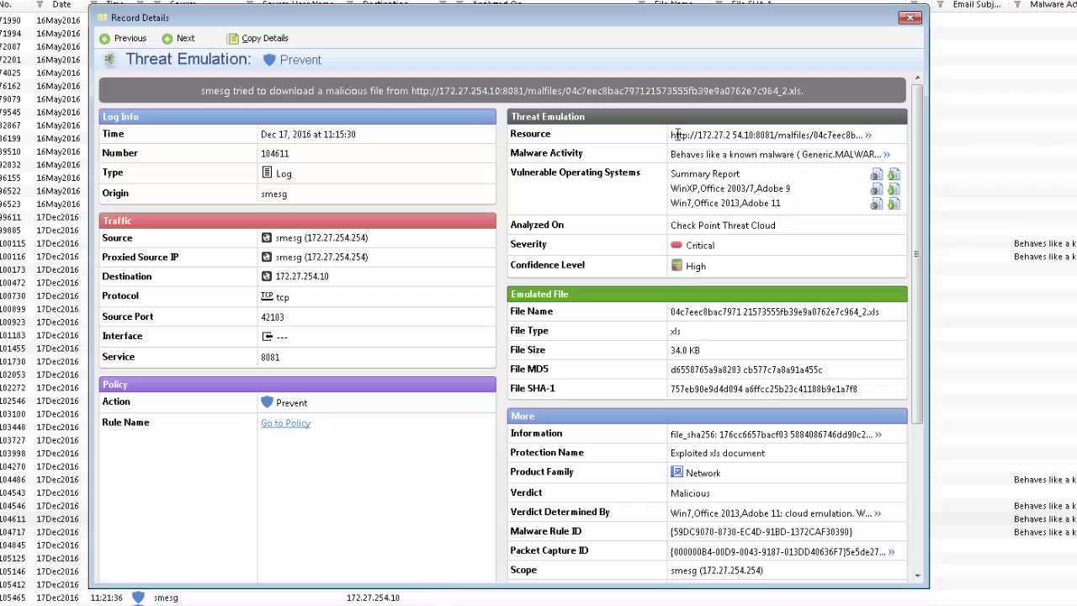
# Highlight the resource URL, Critical severity, High confidence, 34.0 KB size and HTTP Emulation protection type.
pyautogui.click(678, 138)
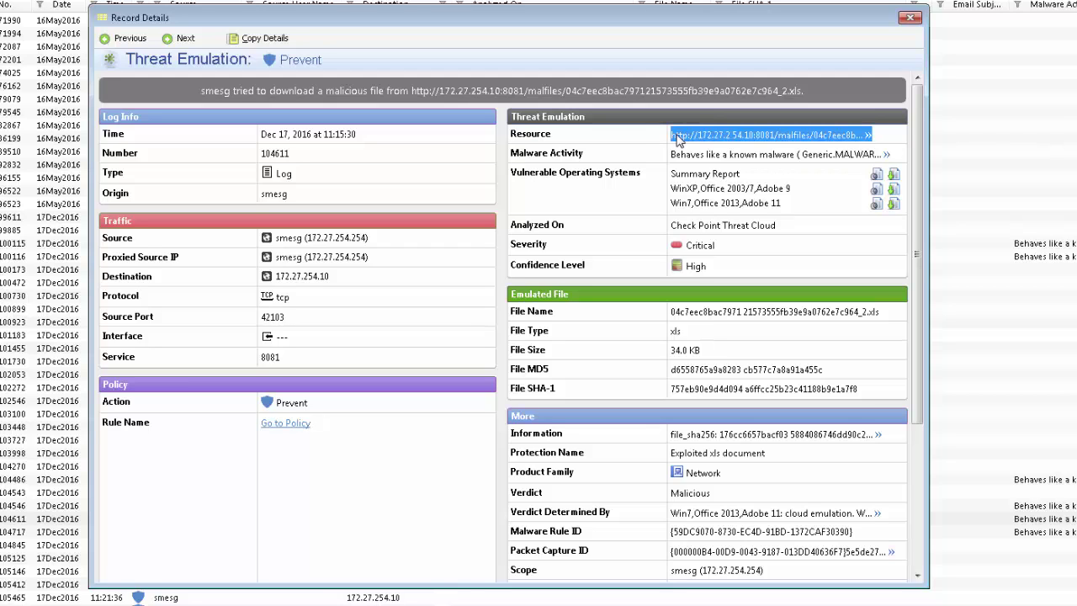
pyautogui.moveTo(532, 242); pyautogui.dragTo(725, 286)
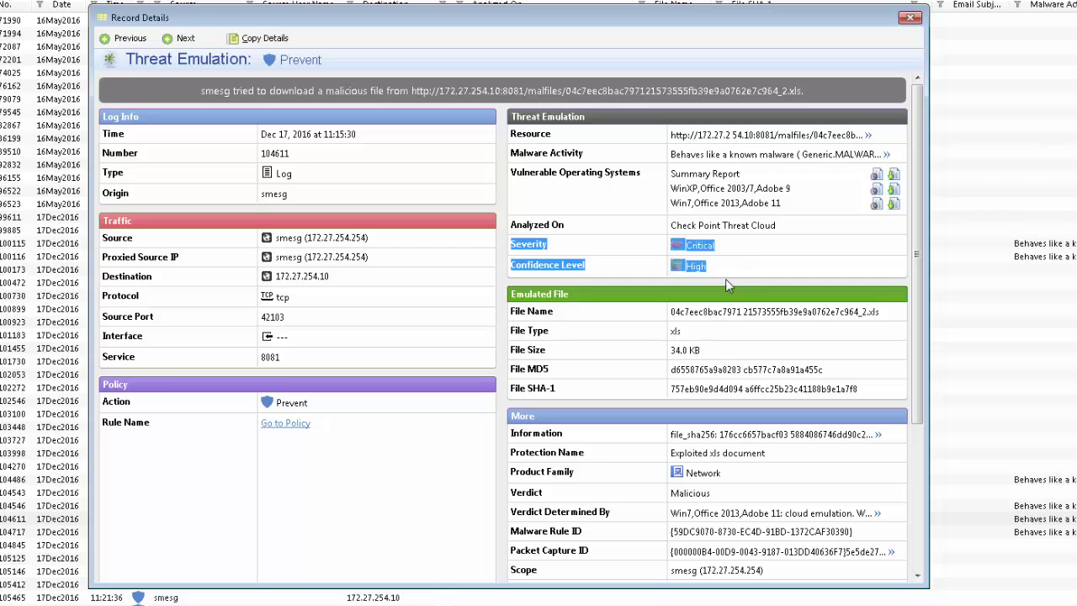
pyautogui.click(721, 349)
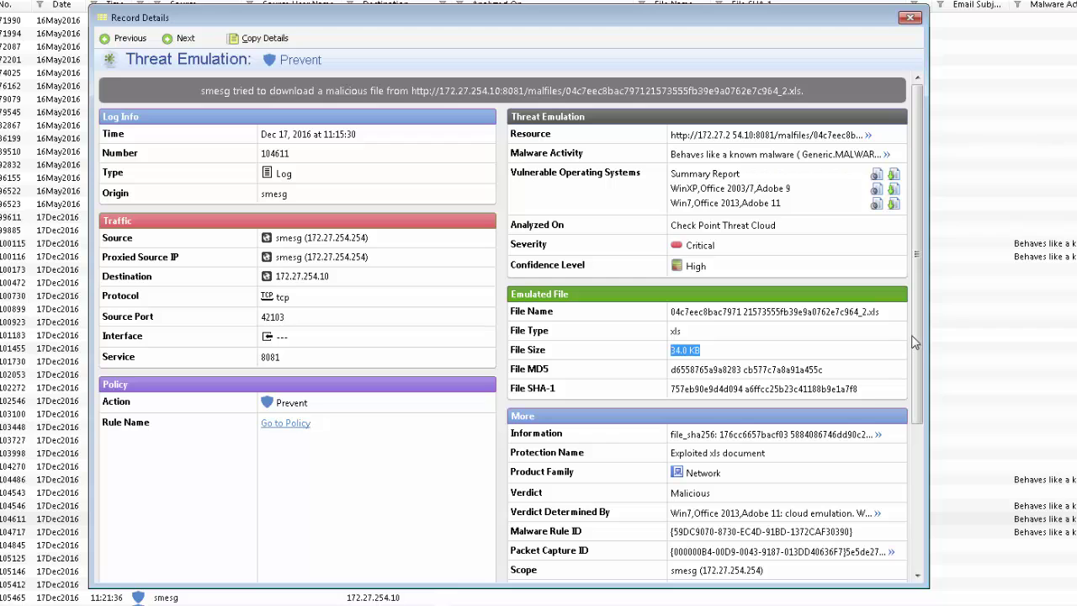
pyautogui.moveTo(918, 340); pyautogui.dragTo(922, 389)
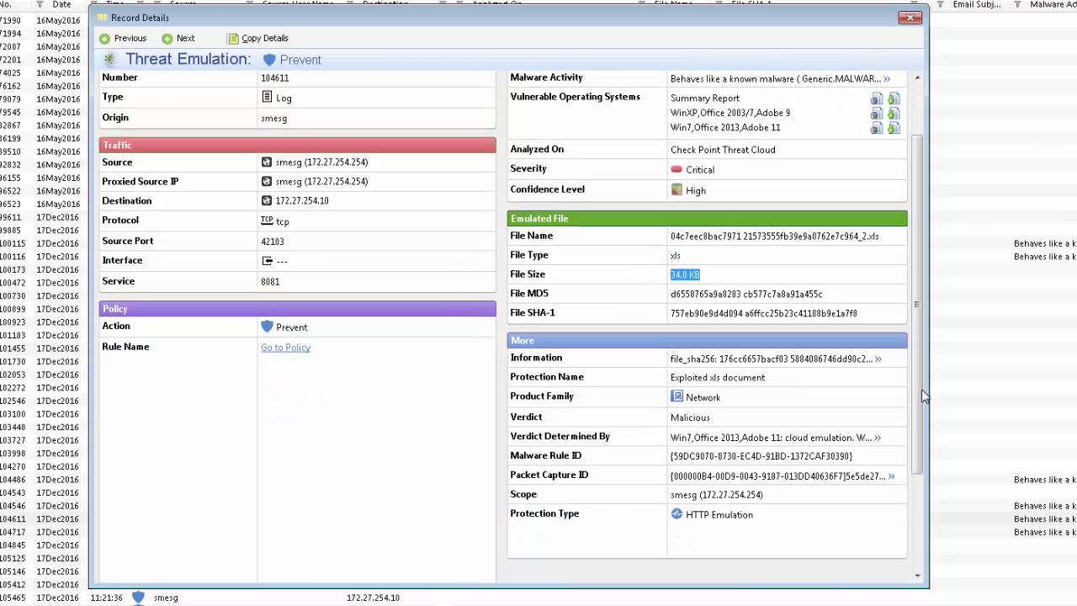
pyautogui.click(623, 419)
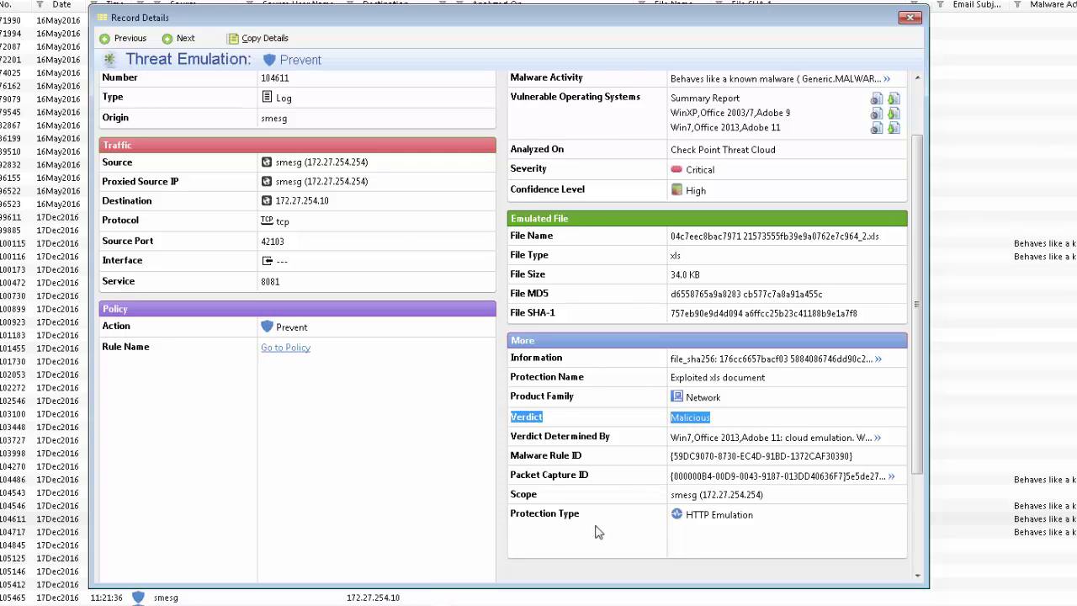
pyautogui.doubleClick(738, 517)
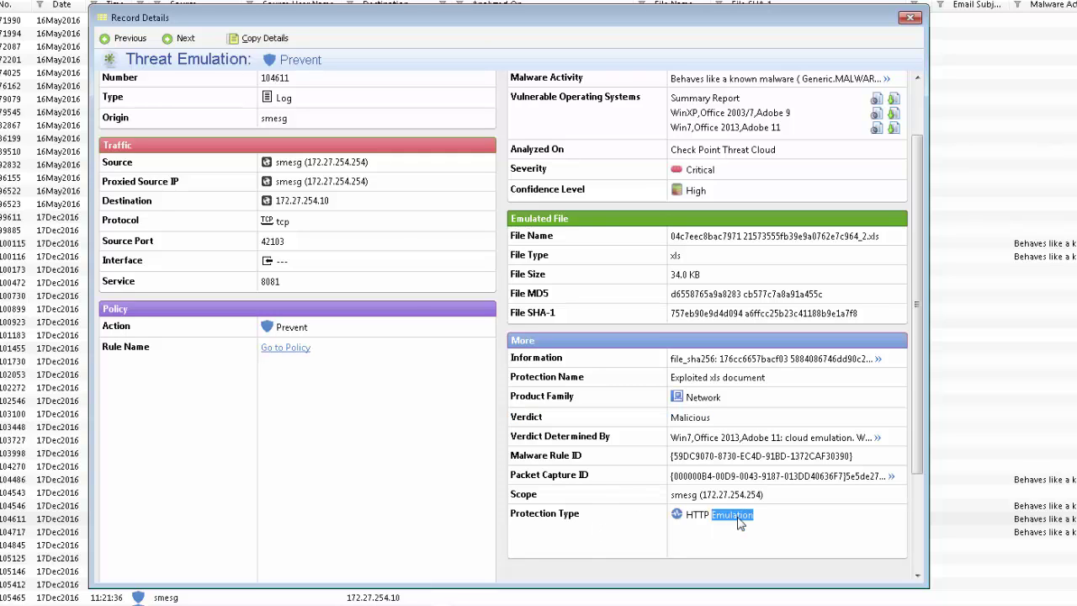
pyautogui.scroll(-2, 921, 417)
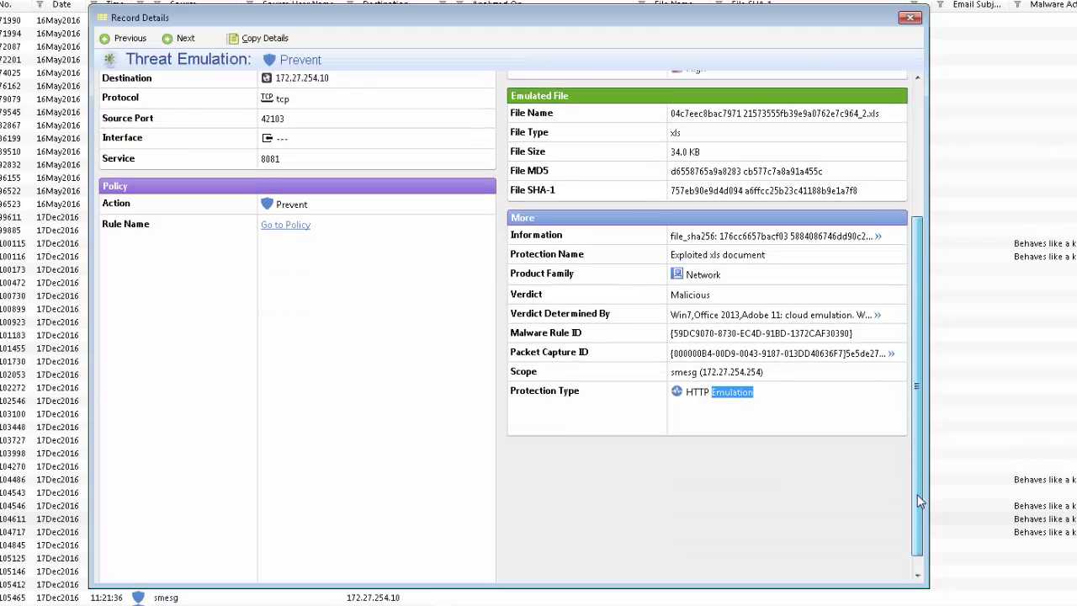
pyautogui.scroll(4, 909, 370)
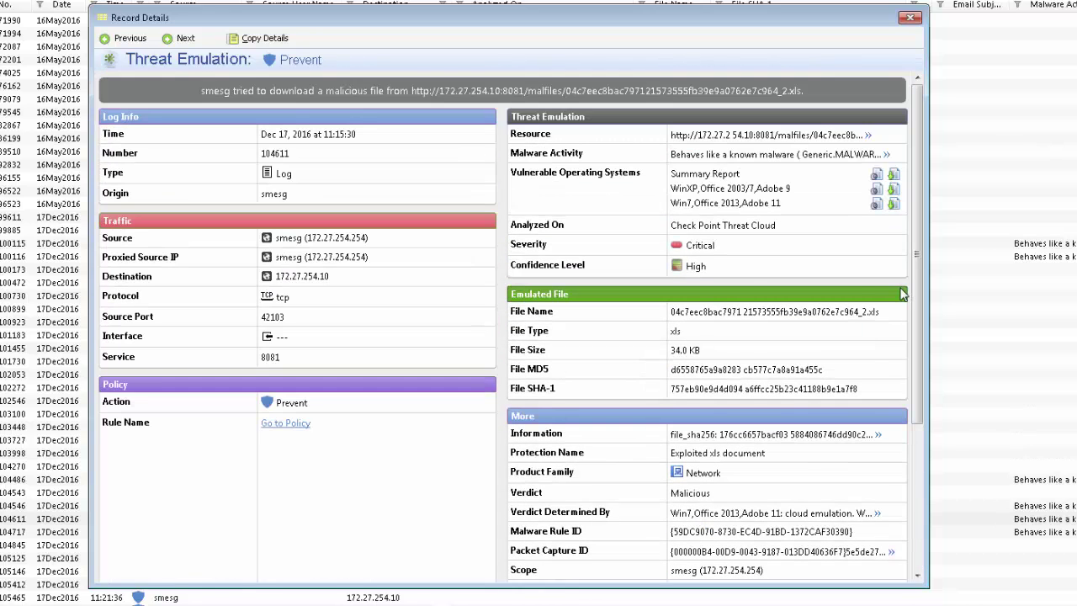
# Open the summary emulation report in Internet Explorer, allowing its blocked active content.
pyautogui.click(876, 178)
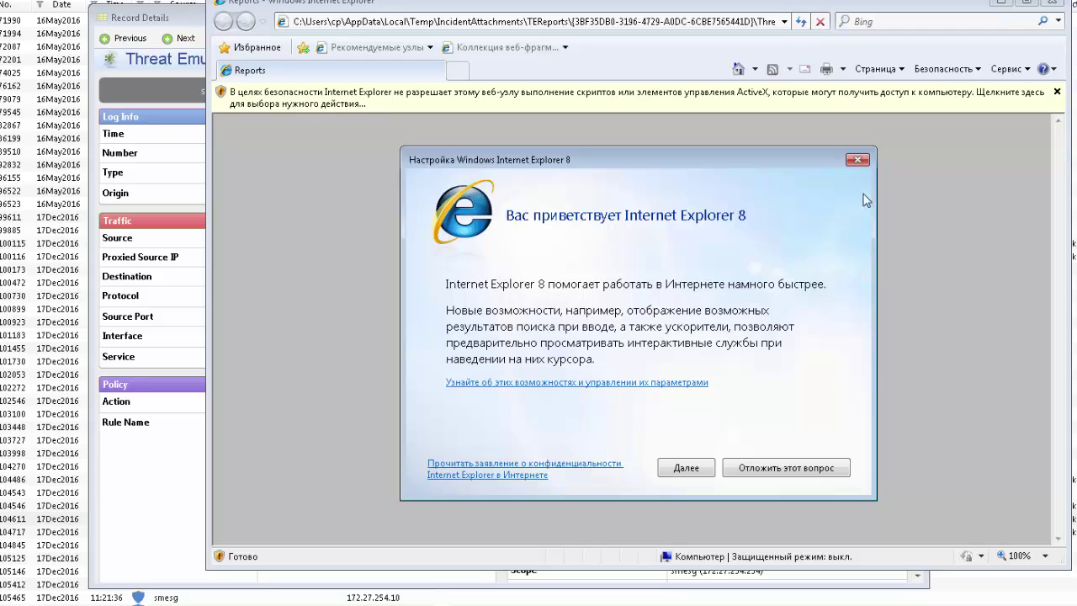
pyautogui.click(857, 160)
pyautogui.click(372, 104)
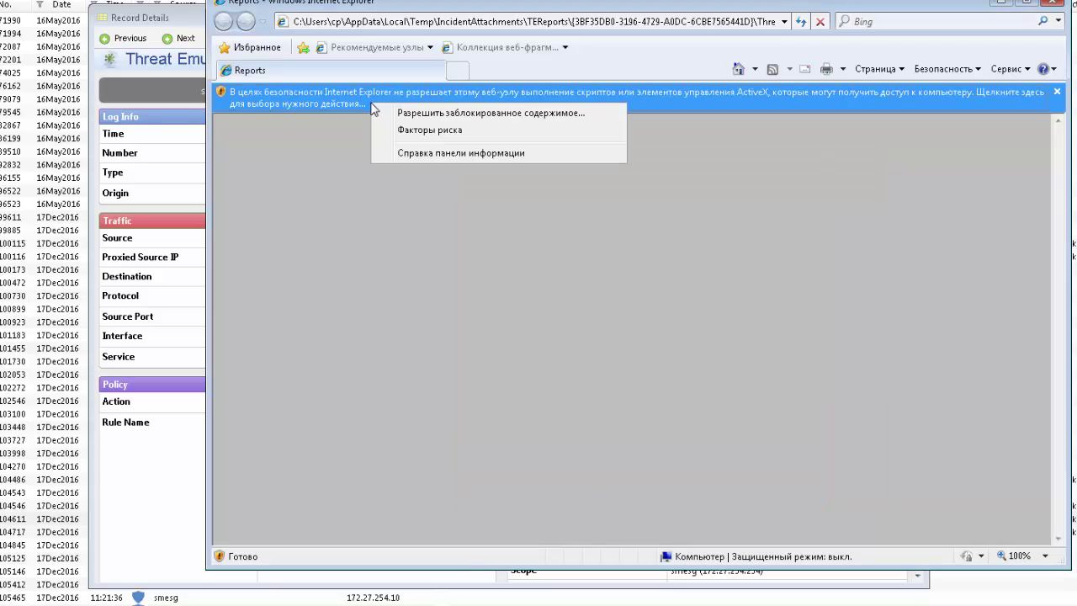
pyautogui.click(423, 115)
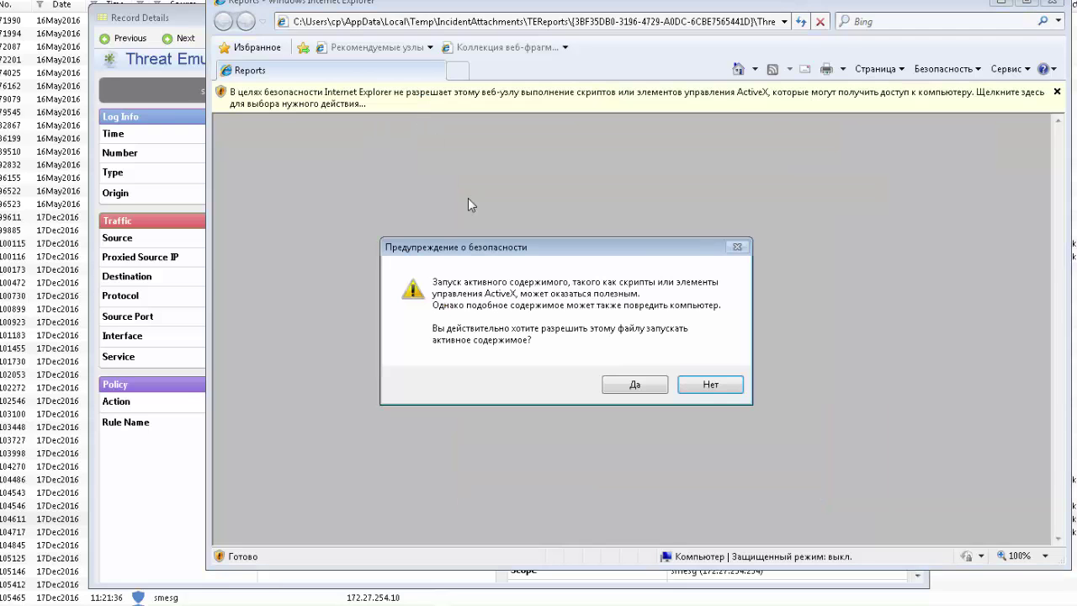
pyautogui.click(635, 383)
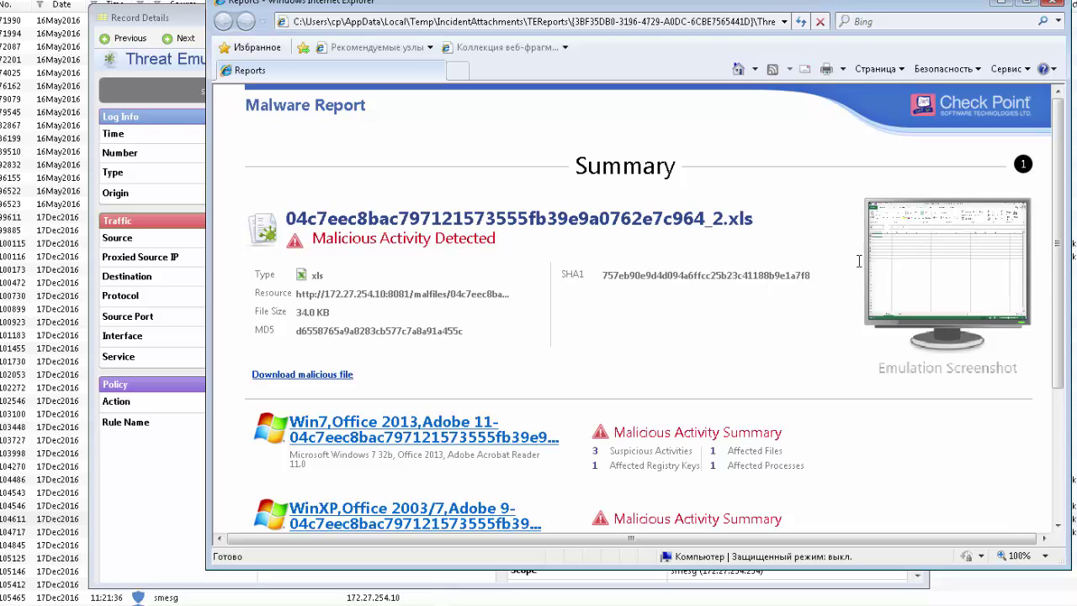
# Open the Win7, Office 2013, Adobe 11 report and scroll down to Malware Residues.
pyautogui.scroll(-1, 524, 281)
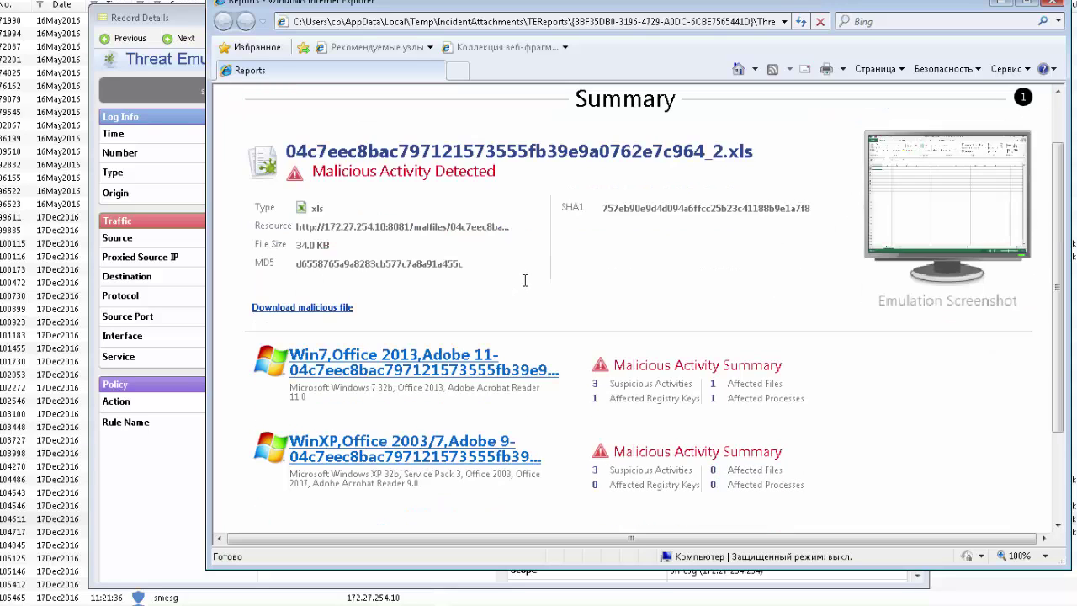
pyautogui.scroll(-2, 525, 280)
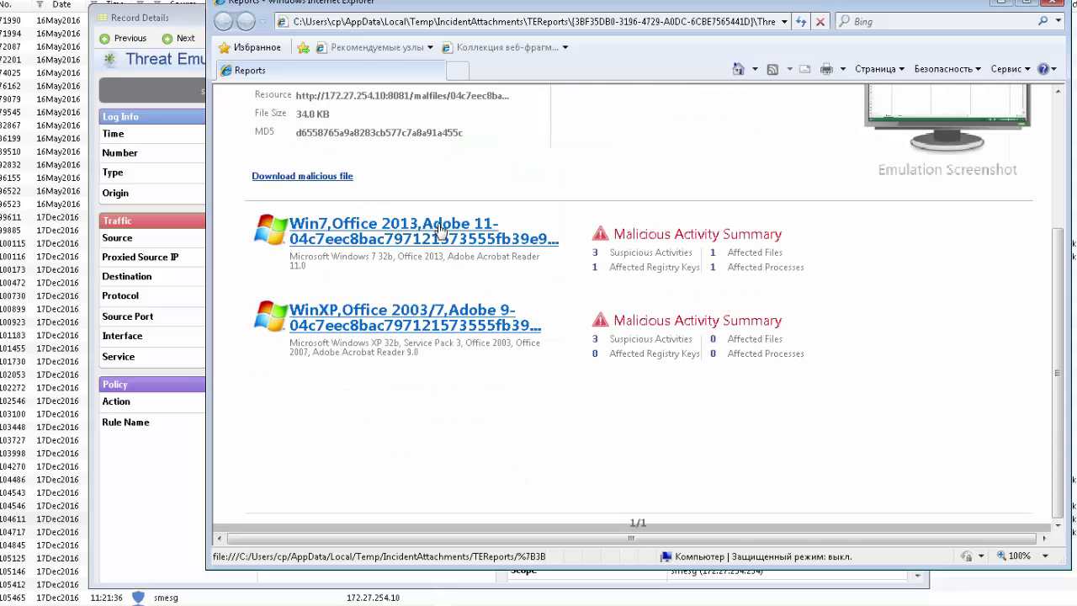
pyautogui.click(440, 229)
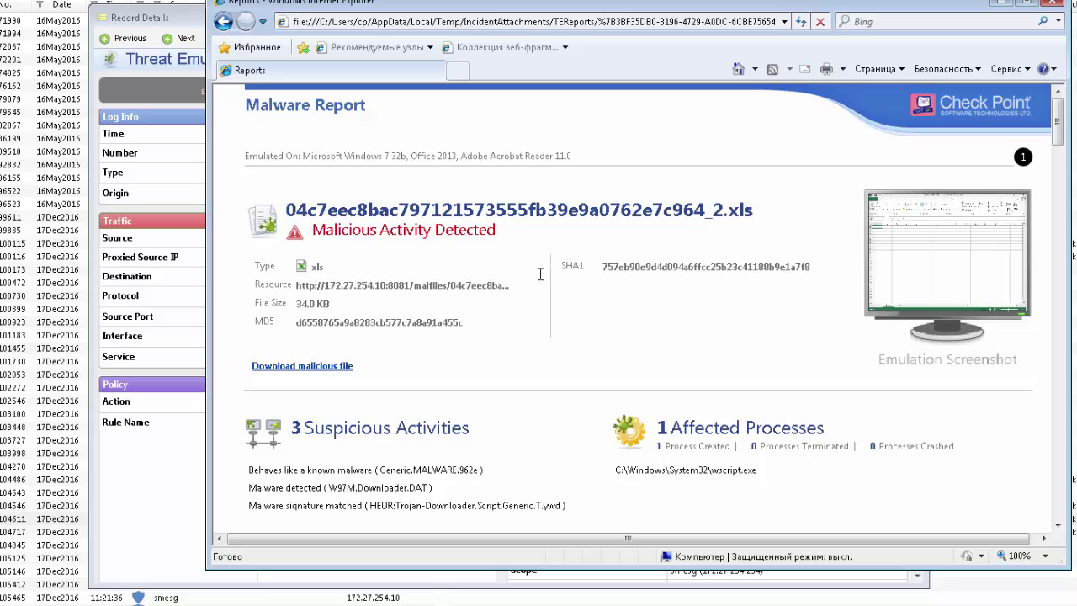
pyautogui.scroll(-5, 541, 275)
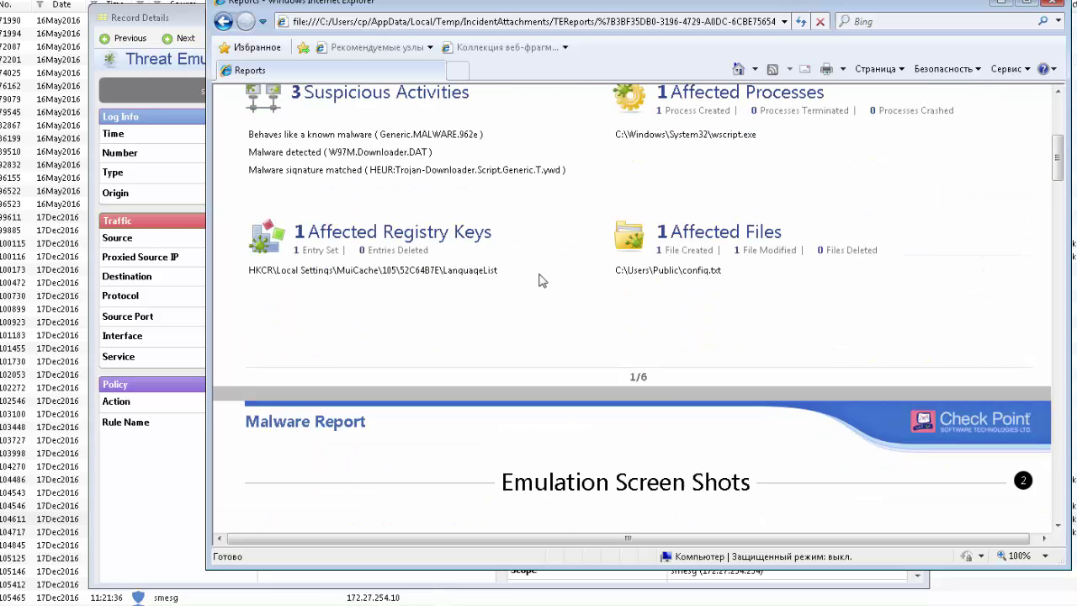
pyautogui.scroll(-3, 542, 280)
pyautogui.scroll(-6, 541, 277)
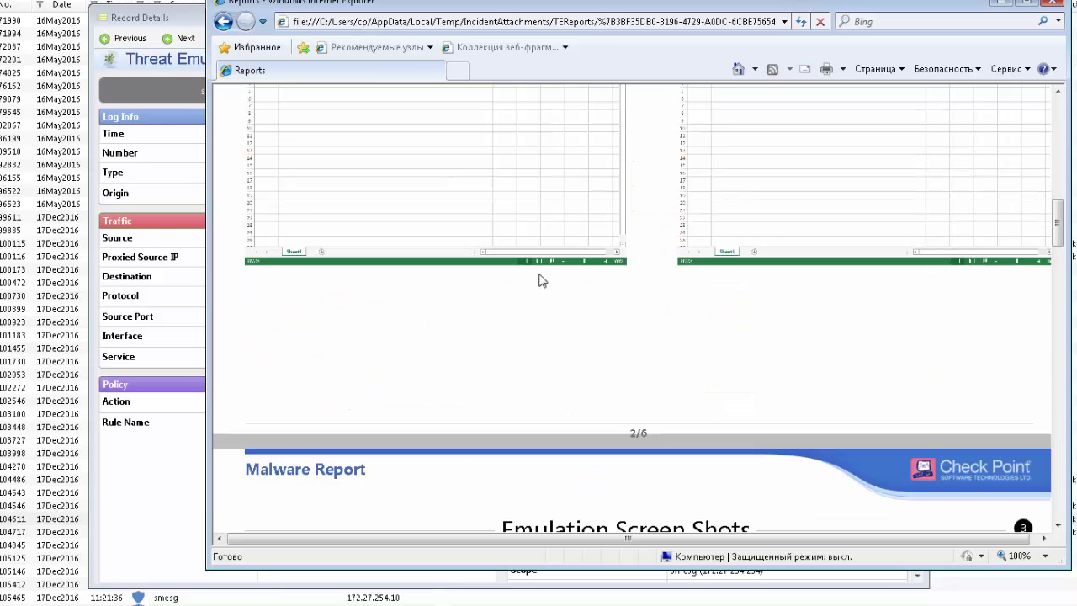
pyautogui.scroll(2, 541, 280)
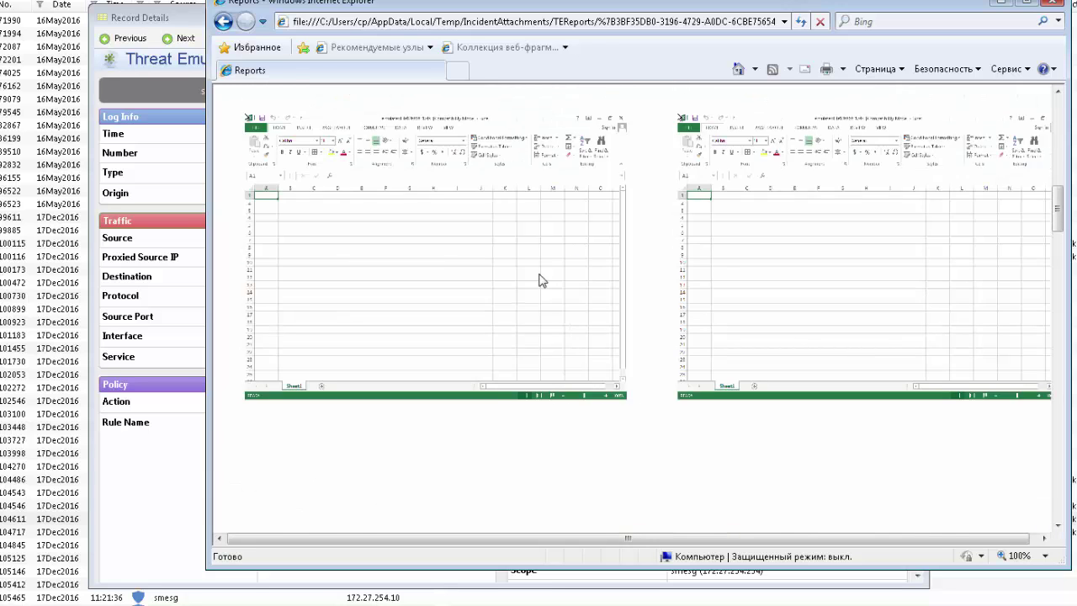
pyautogui.scroll(-7, 541, 280)
pyautogui.scroll(-10, 541, 280)
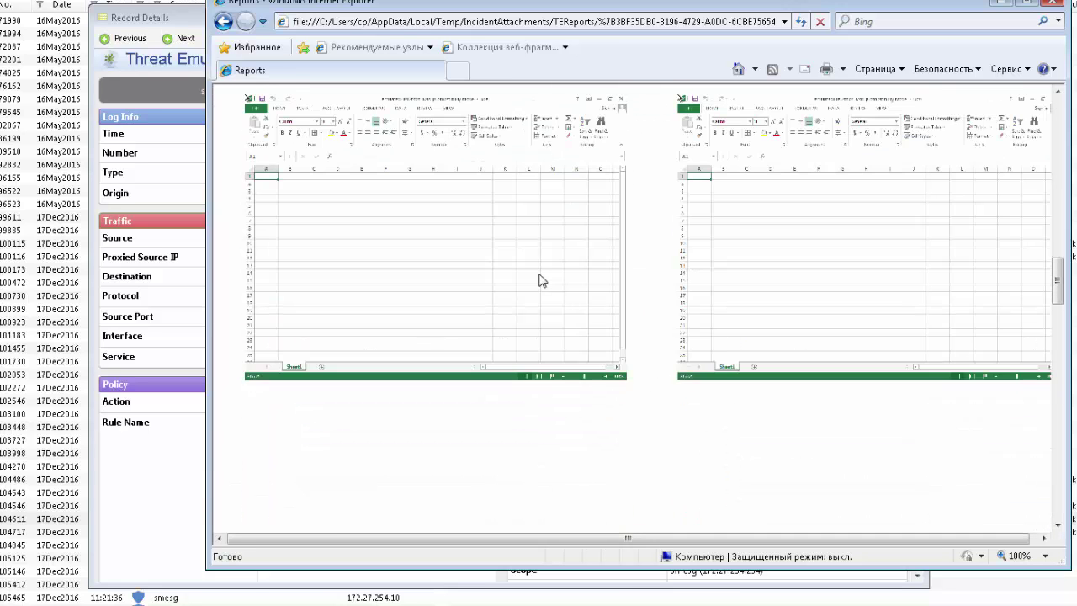
pyautogui.scroll(-2, 885, 321)
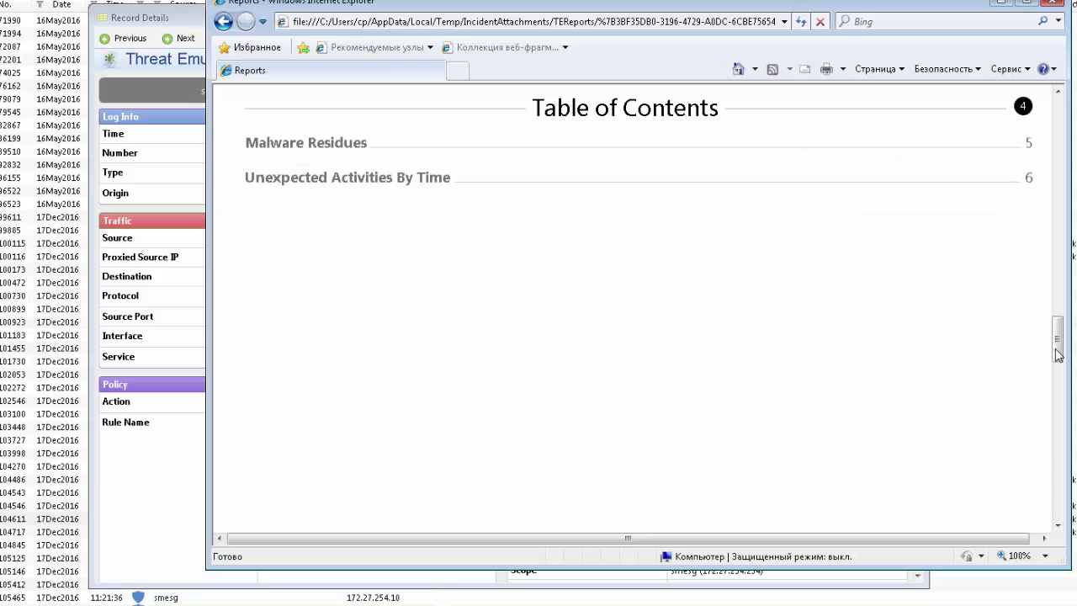
pyautogui.scroll(-8, 798, 367)
# Highlight the 'Behaves like a known malware' finding, W97M.Downloader.DAT detection and started wscript.exe.
pyautogui.scroll(-4, 799, 367)
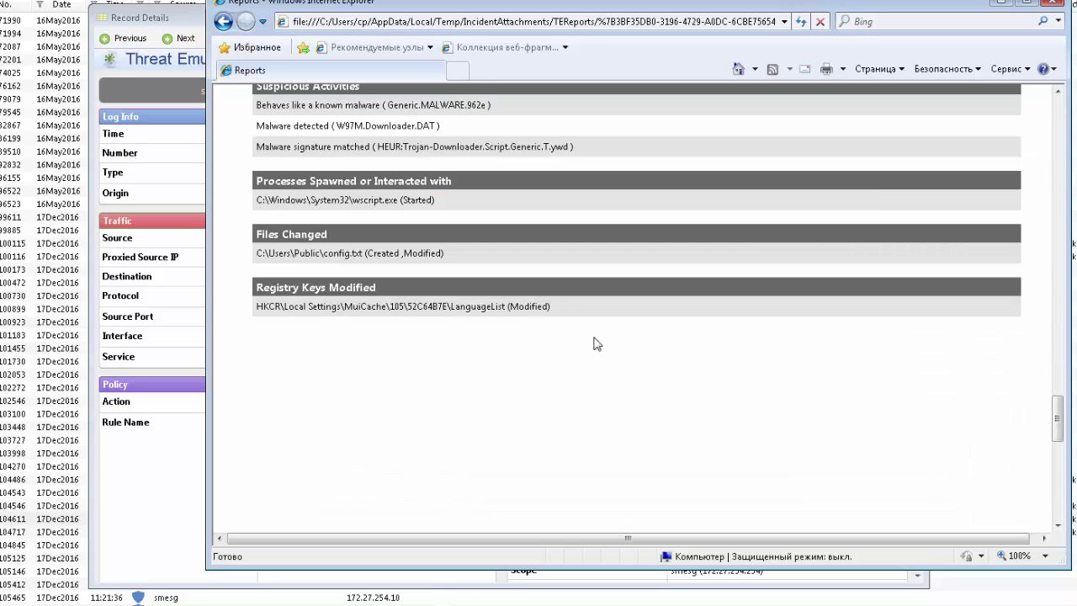
pyautogui.scroll(1, 524, 303)
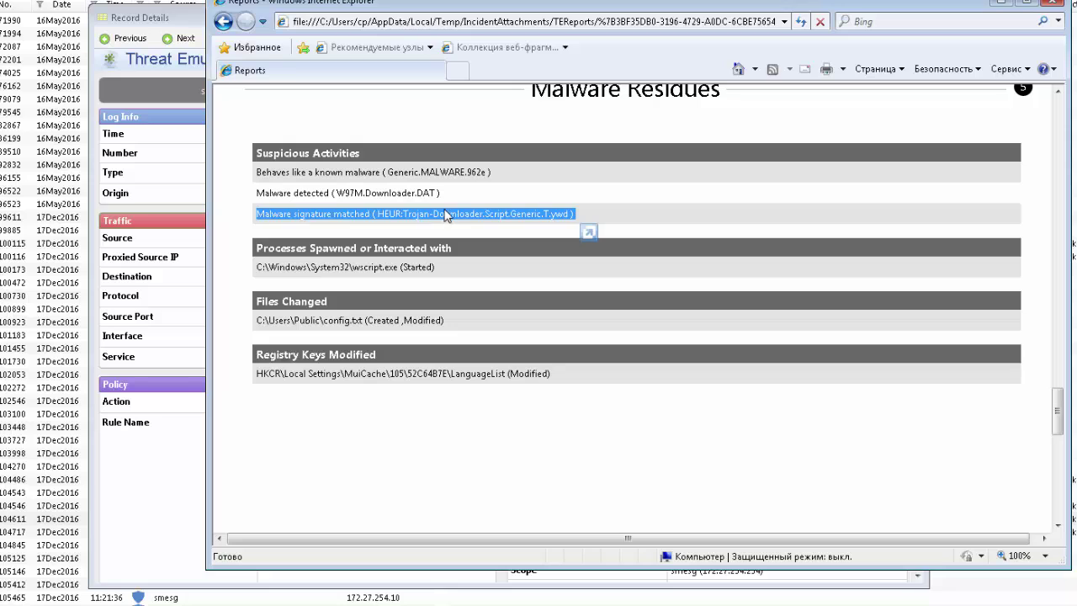
pyautogui.tripleClick(437, 174)
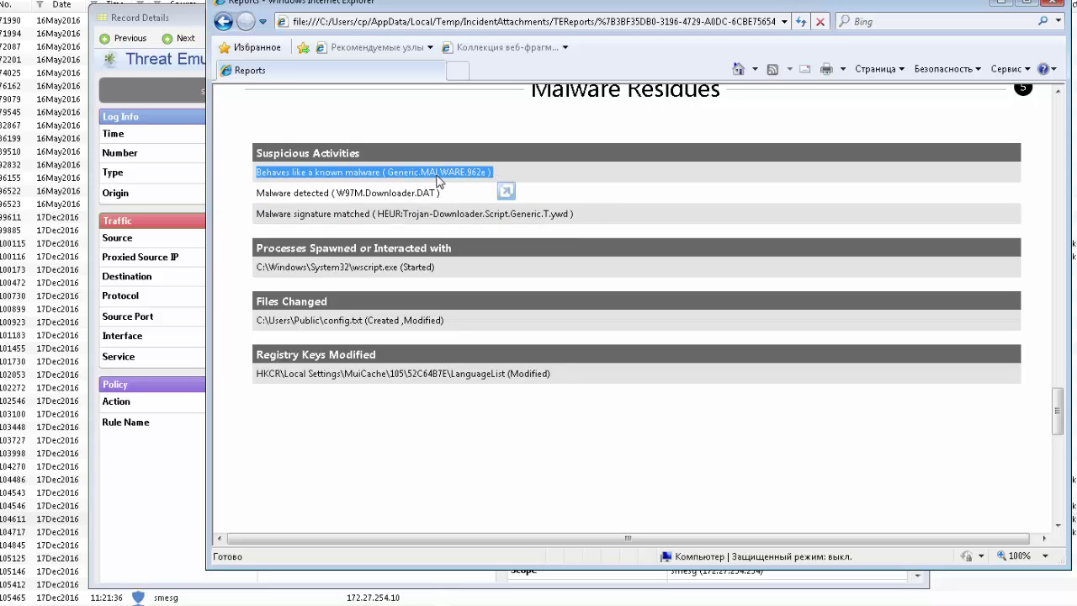
pyautogui.tripleClick(379, 191)
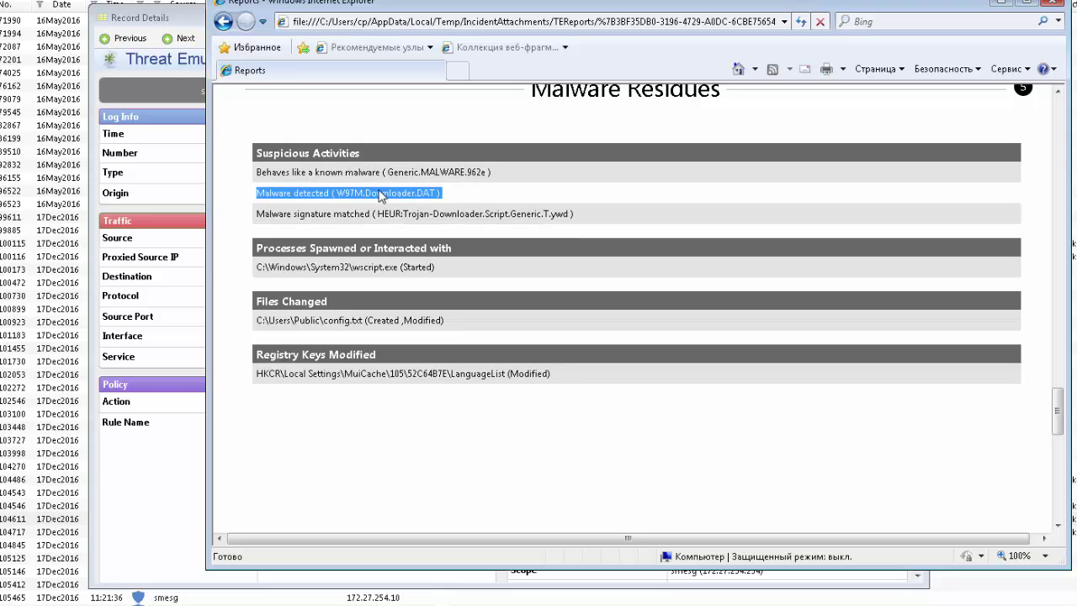
pyautogui.tripleClick(382, 267)
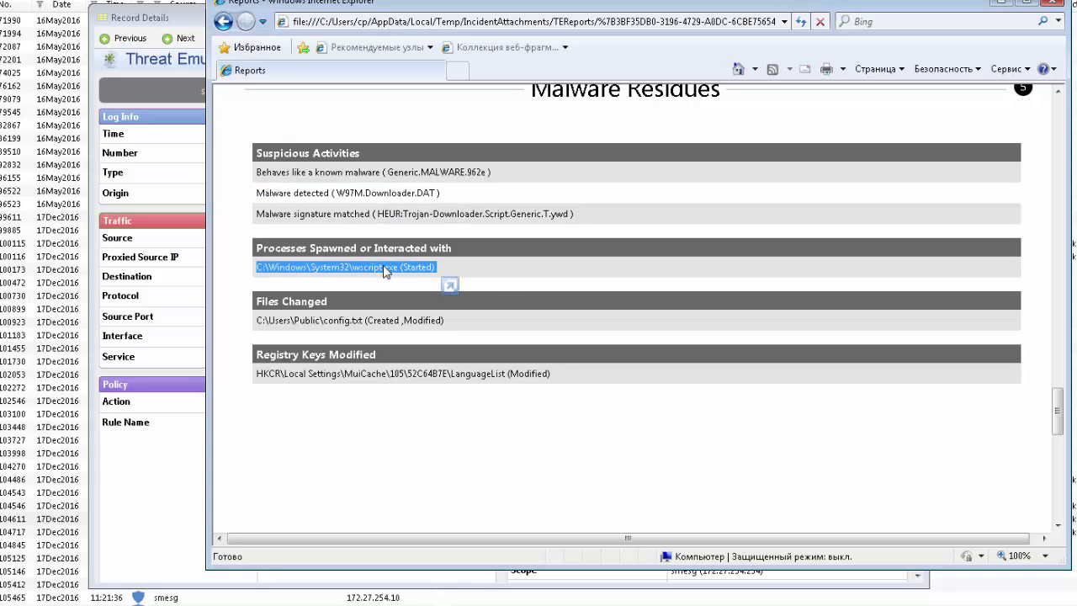
# Mark the config.txt and registry key lines, then close the report and Record Details.
pyautogui.tripleClick(360, 323)
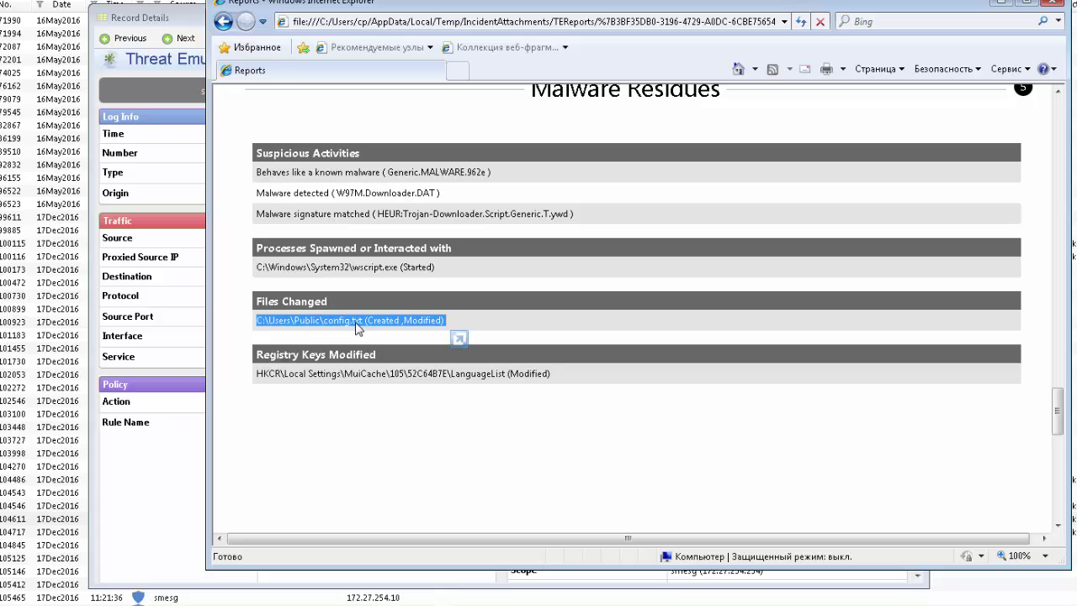
pyautogui.tripleClick(299, 373)
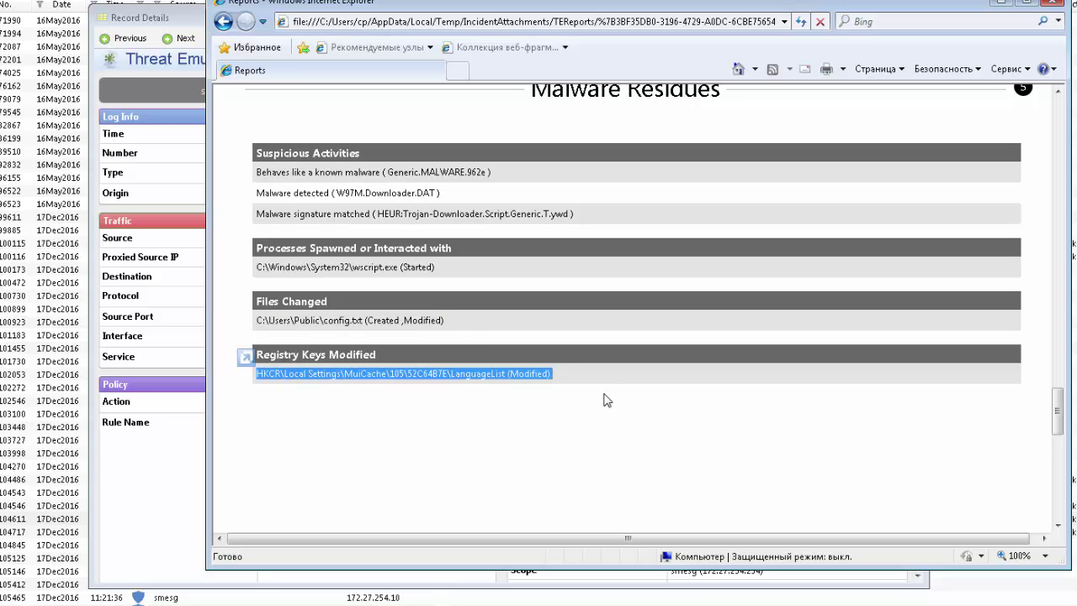
pyautogui.click(1066, 2)
pyautogui.click(910, 18)
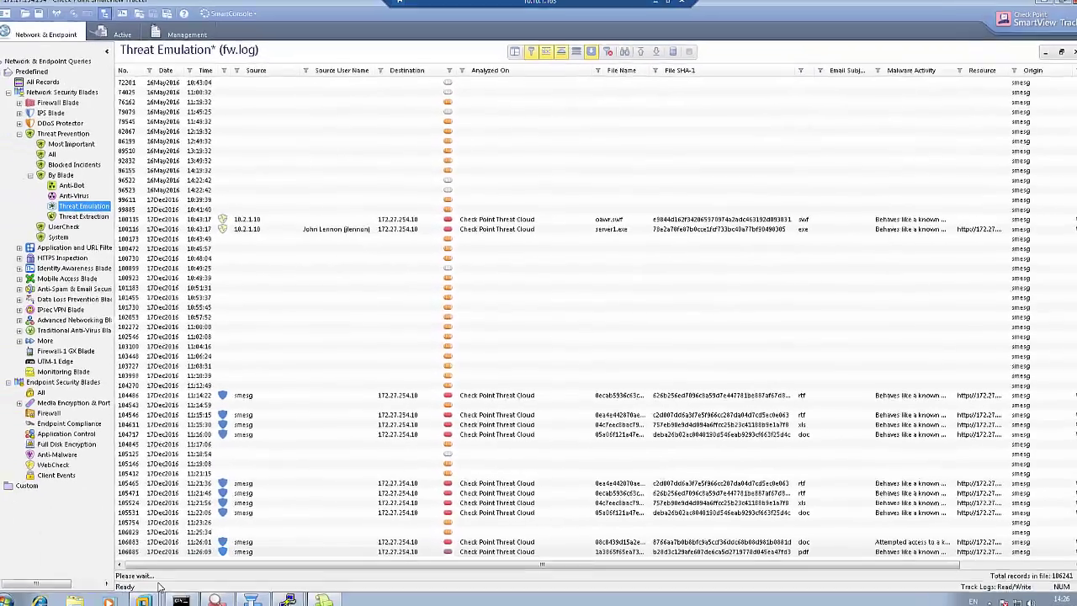
# In the Win7_32 VM, decline the display-change log-off and postpone the restart.
pyautogui.moveTo(145, 599)
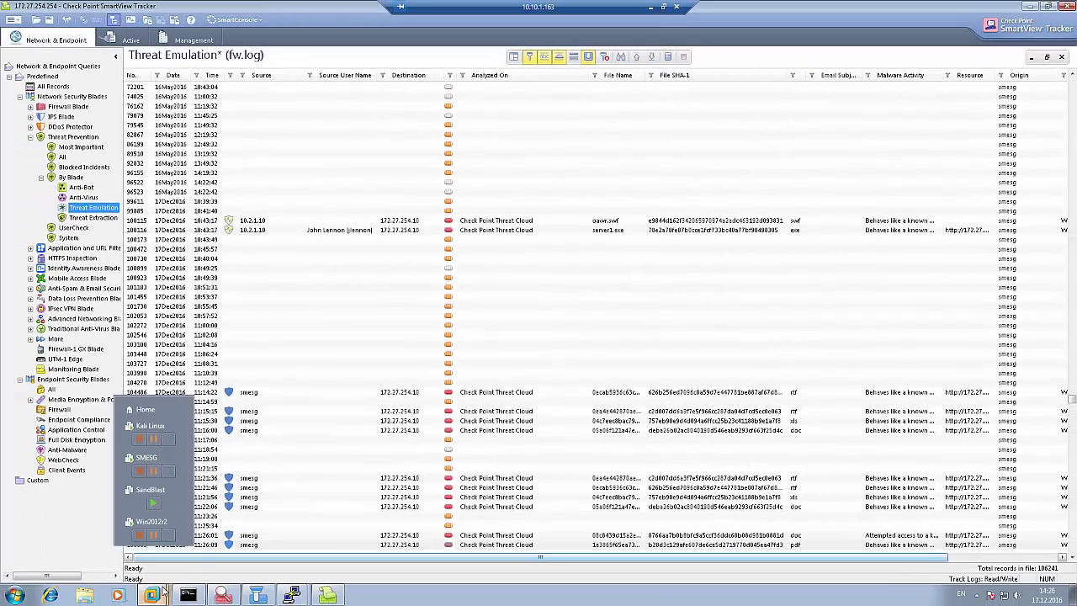
pyautogui.click(152, 559)
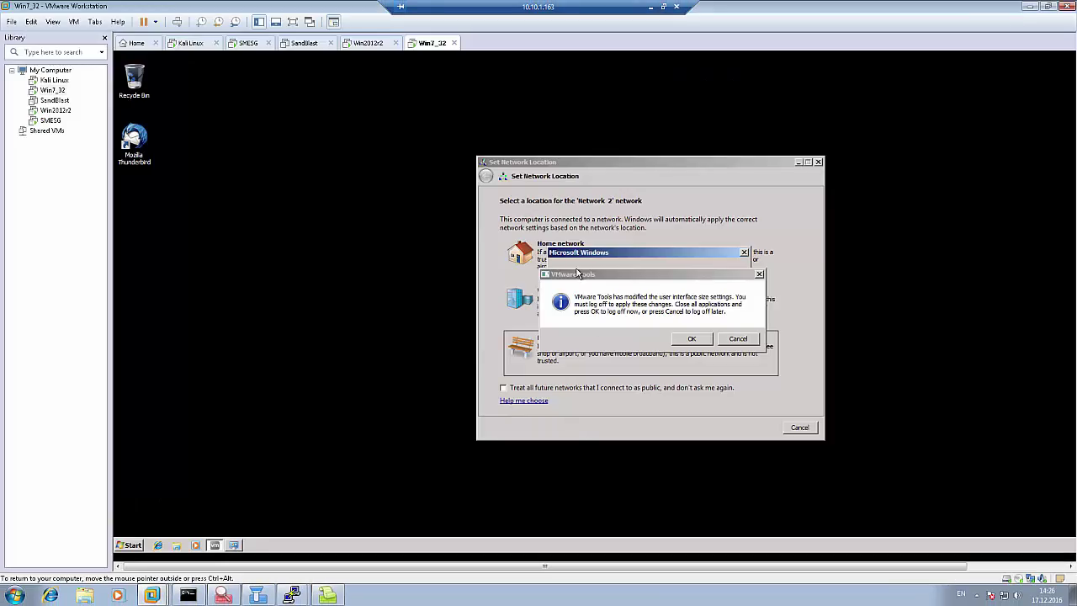
pyautogui.click(738, 339)
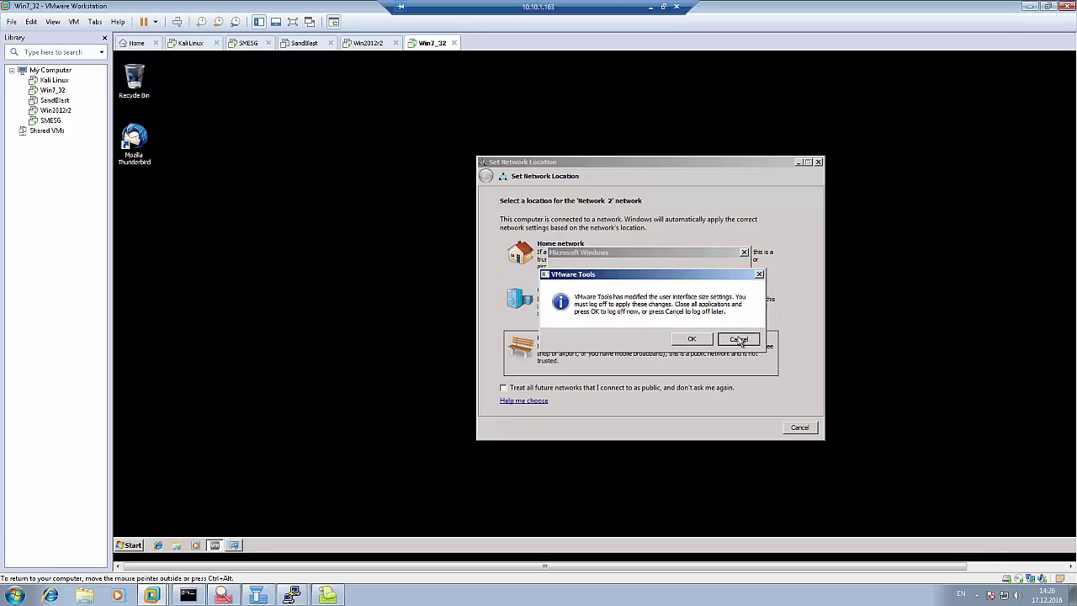
pyautogui.click(717, 312)
# Set the VM's network location to Work and launch Internet Explorer.
pyautogui.click(637, 313)
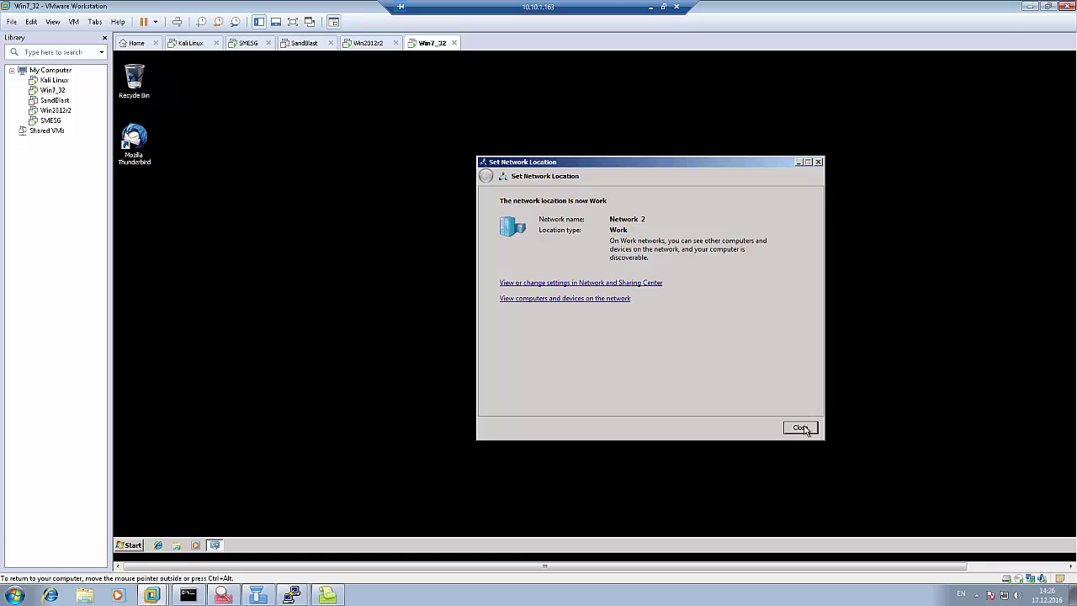
pyautogui.click(803, 428)
pyautogui.click(157, 545)
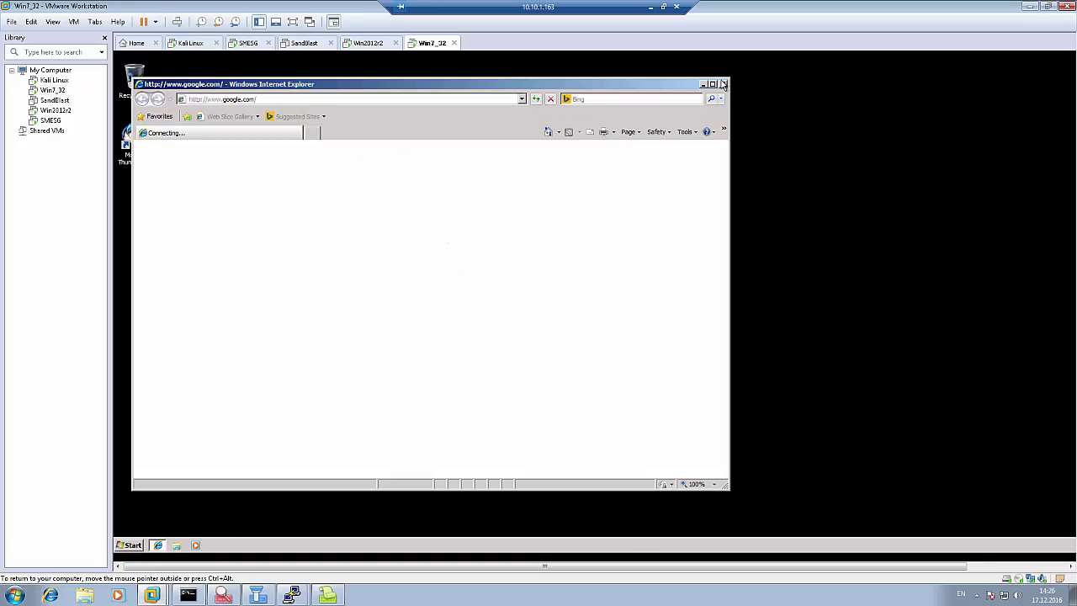
# Maximize Internet Explorer and replace the stalled google tab with a new tab.
pyautogui.click(712, 84)
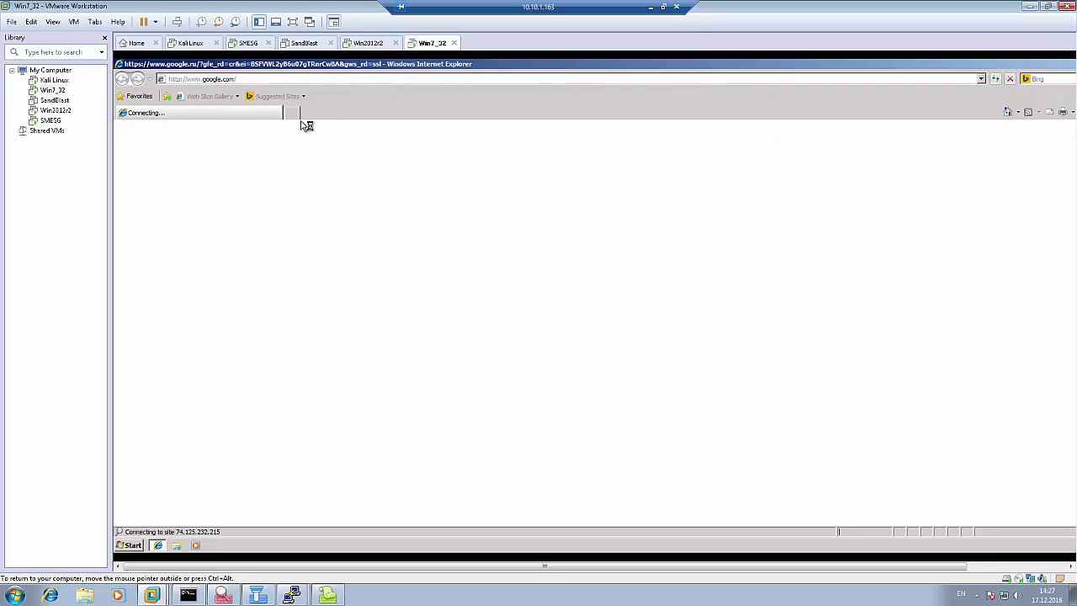
pyautogui.click(293, 113)
pyautogui.click(228, 114)
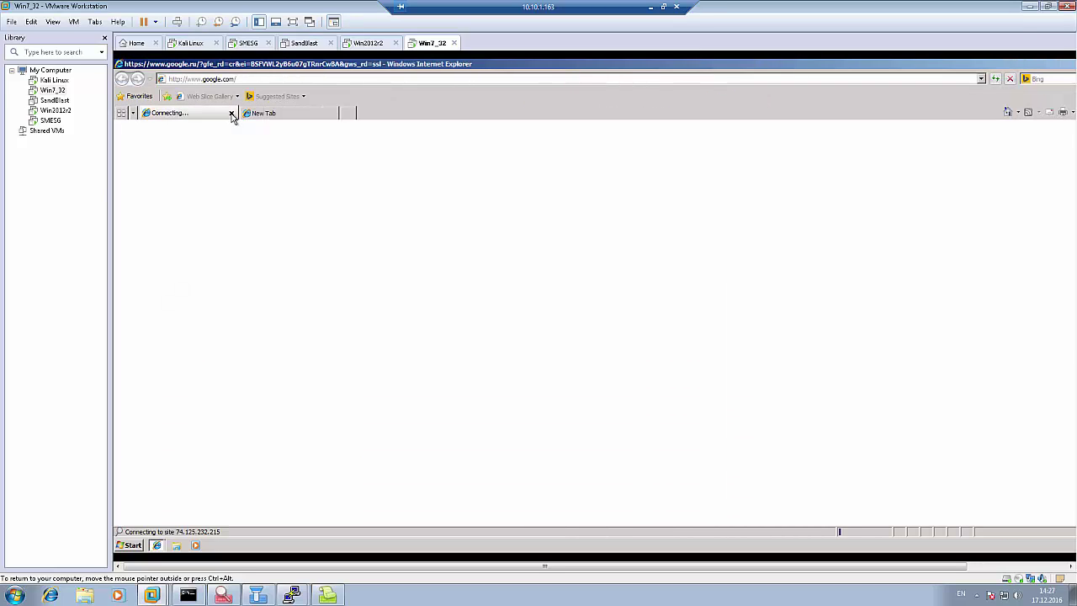
pyautogui.click(233, 112)
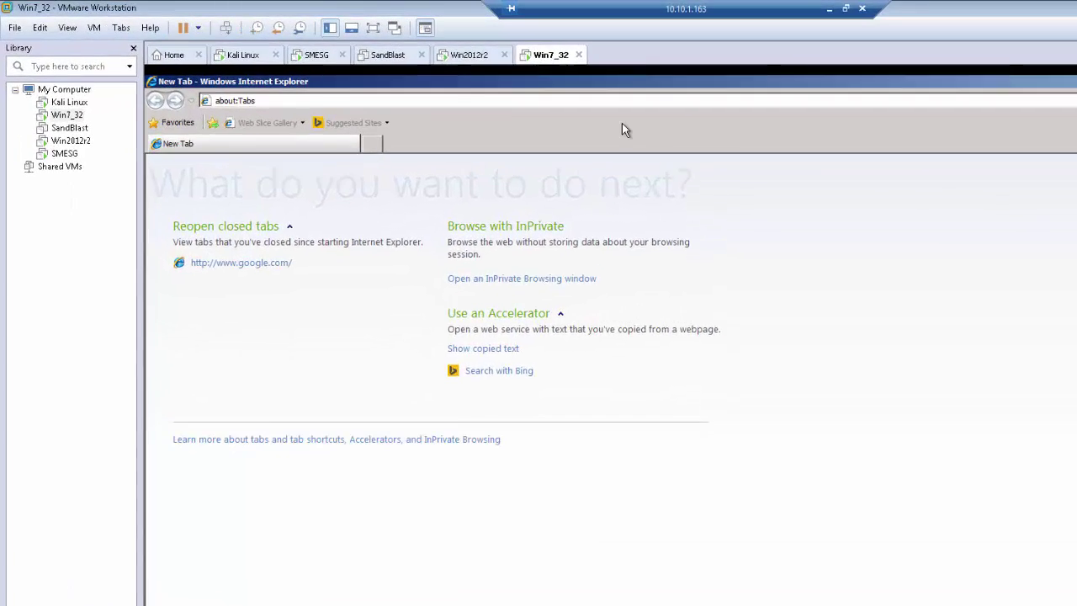
pyautogui.click(495, 81)
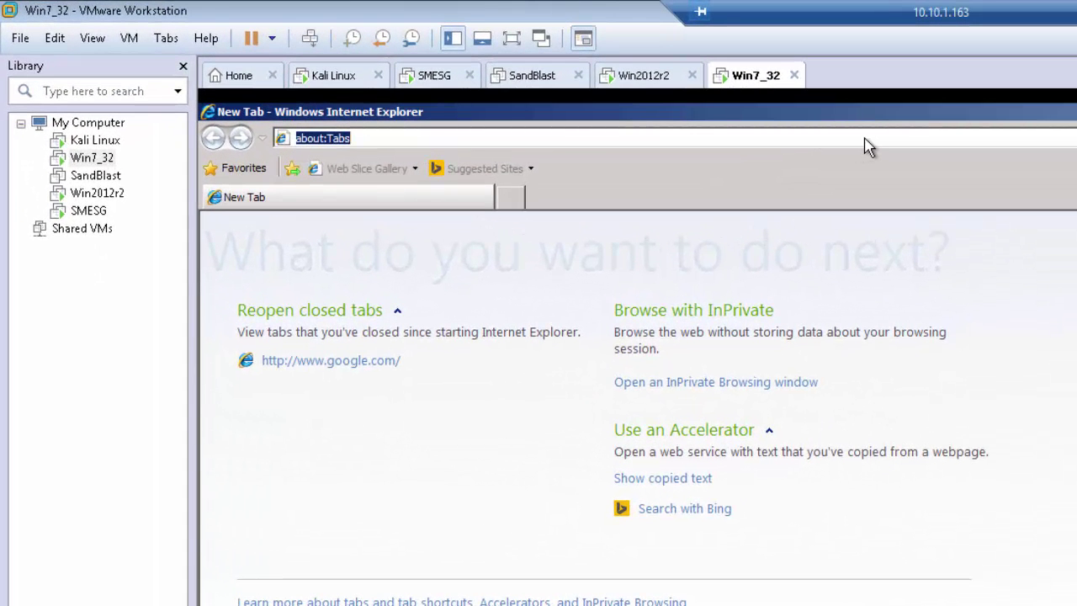
pyautogui.write('http://')
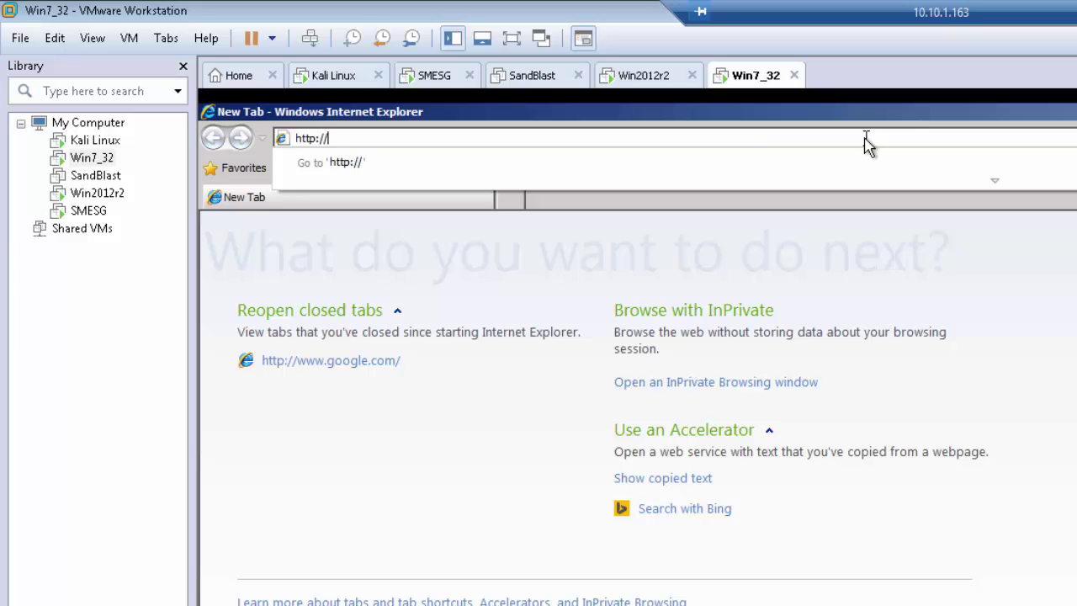
pyautogui.press('Down')
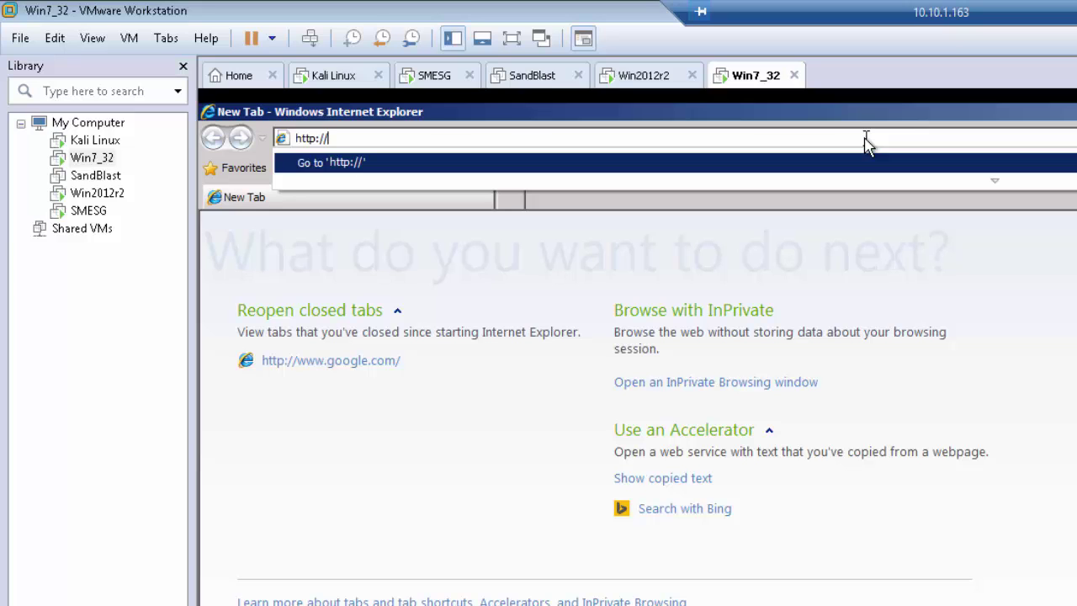
pyautogui.write('172.')
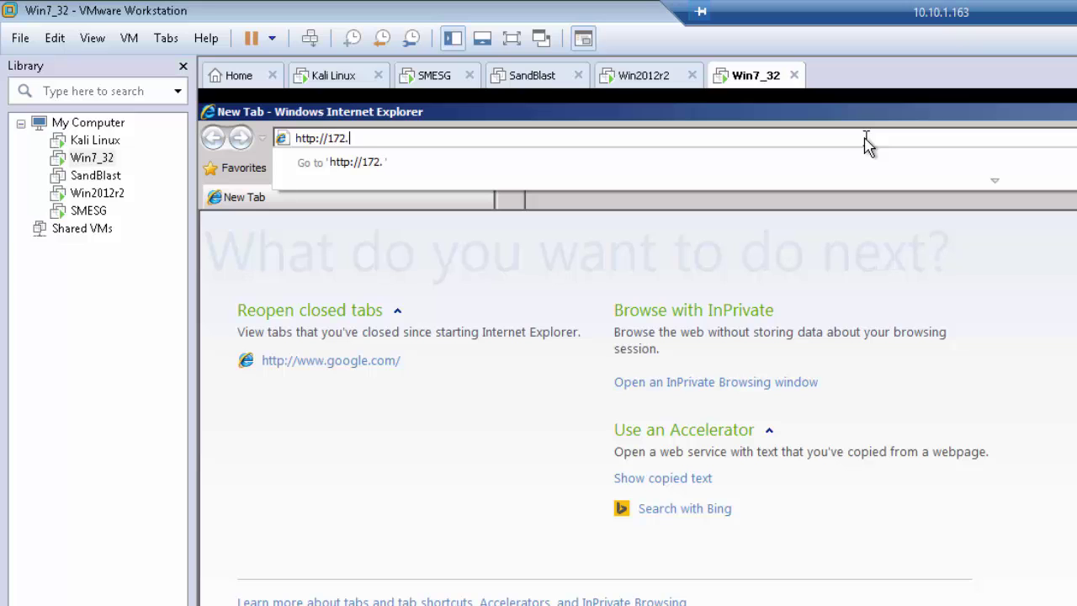
pyautogui.write('27.254.10:8081')
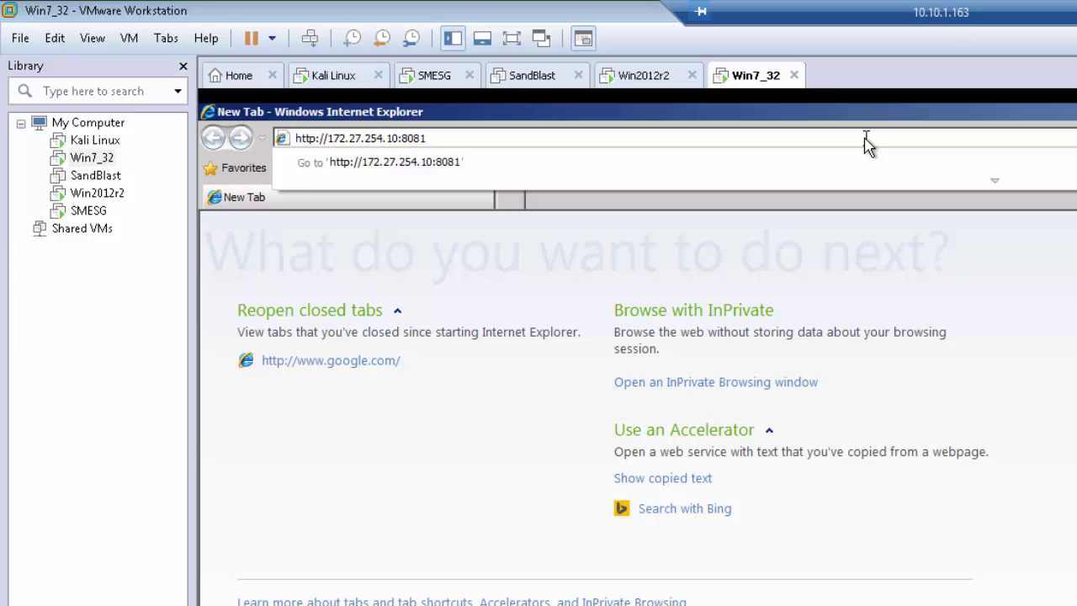
pyautogui.write('/malfiles')
pyautogui.press('Return')
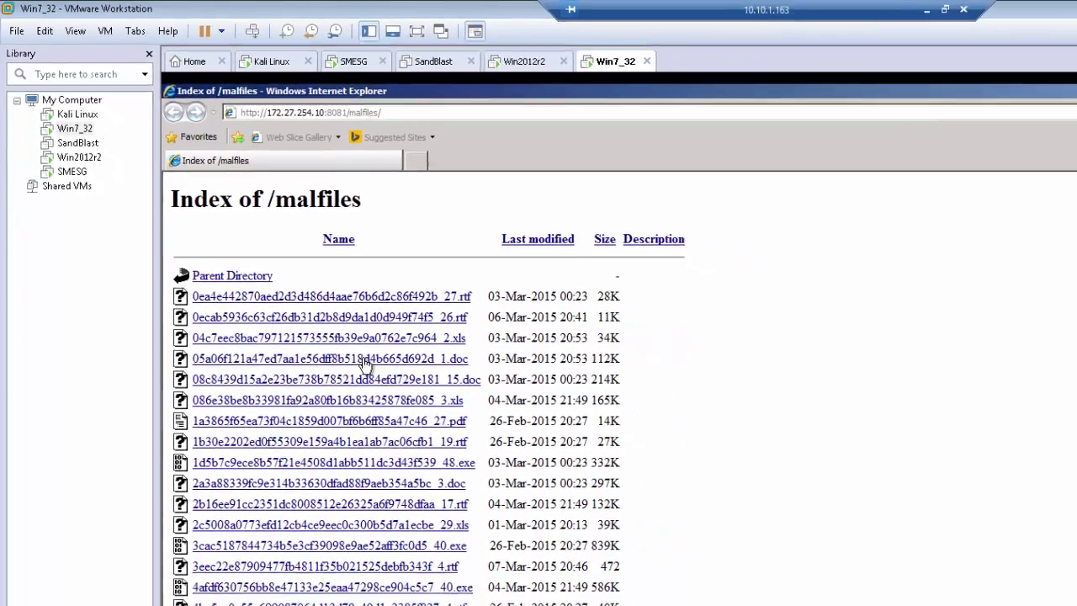
# Save the 112K .doc sample to the VM Desktop, then return to SmartView Tracker.
pyautogui.click(365, 362)
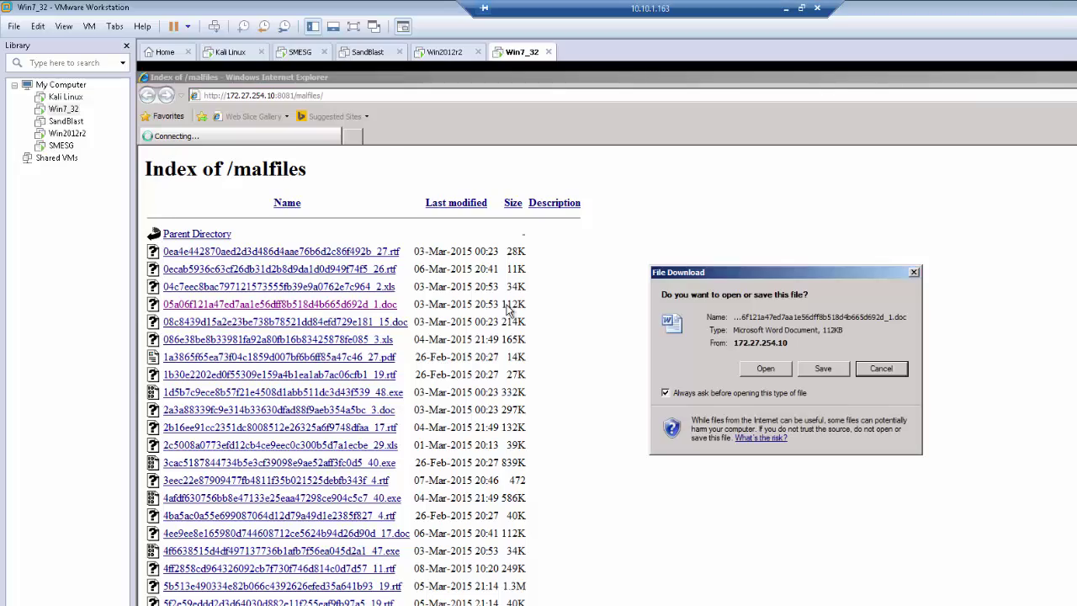
pyautogui.click(839, 375)
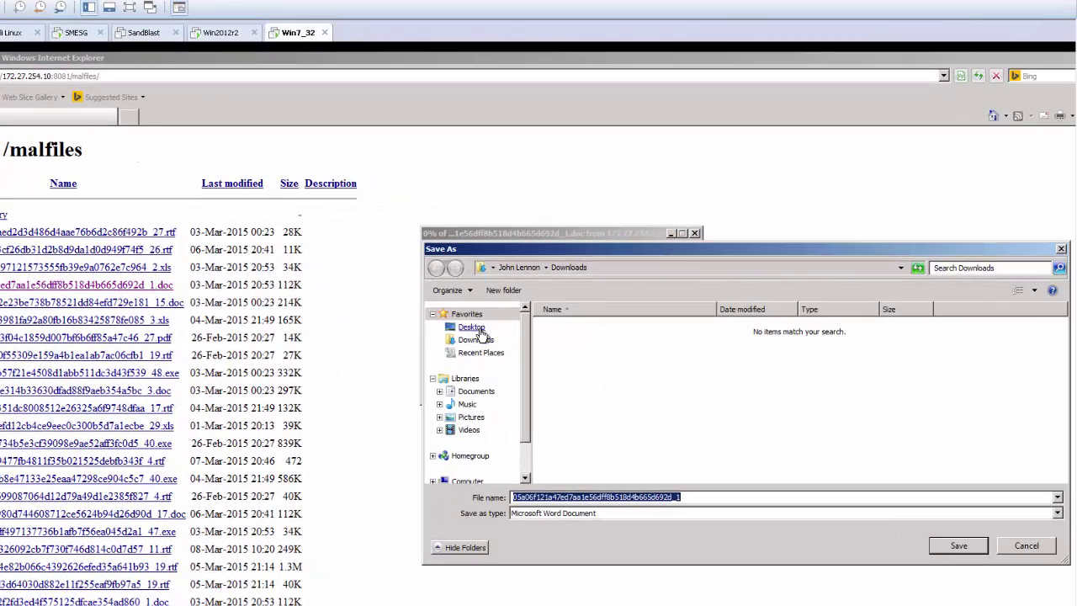
pyautogui.click(473, 328)
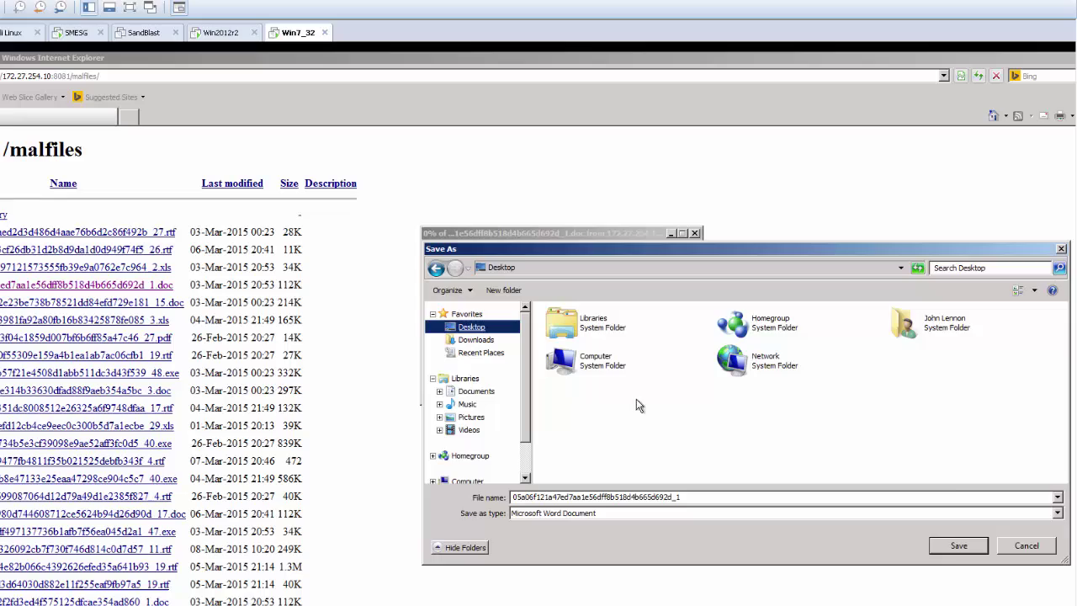
pyautogui.click(958, 547)
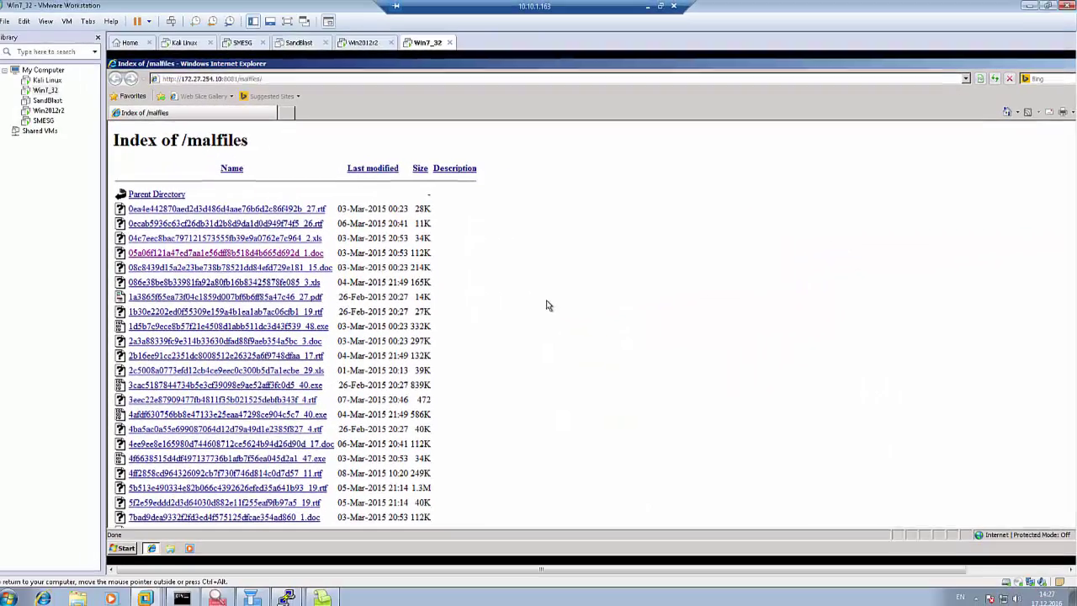
pyautogui.moveTo(391, 66); pyautogui.dragTo(671, 76)
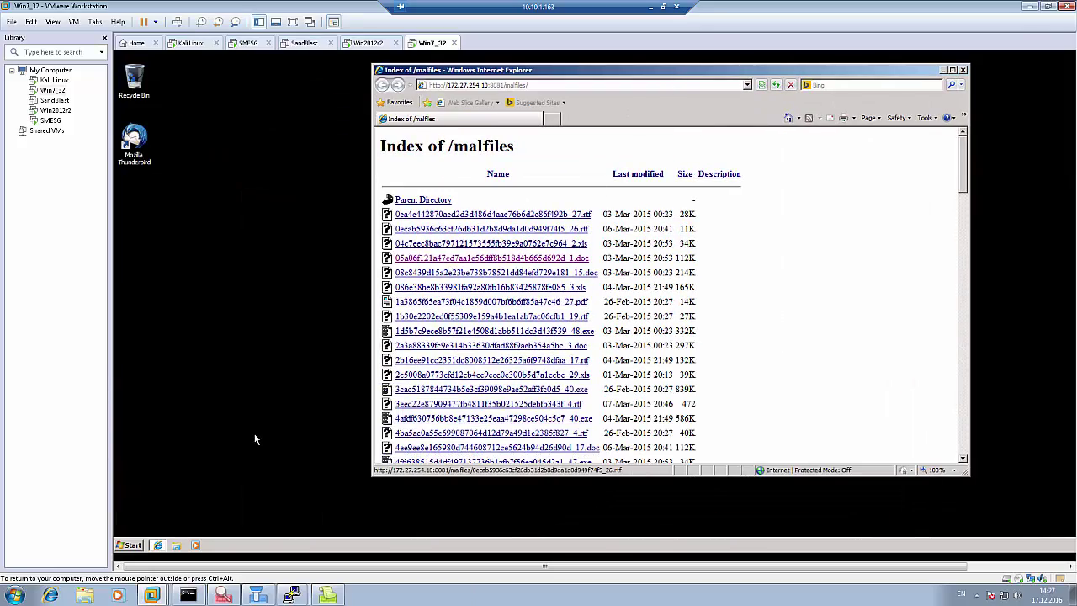
pyautogui.click(327, 595)
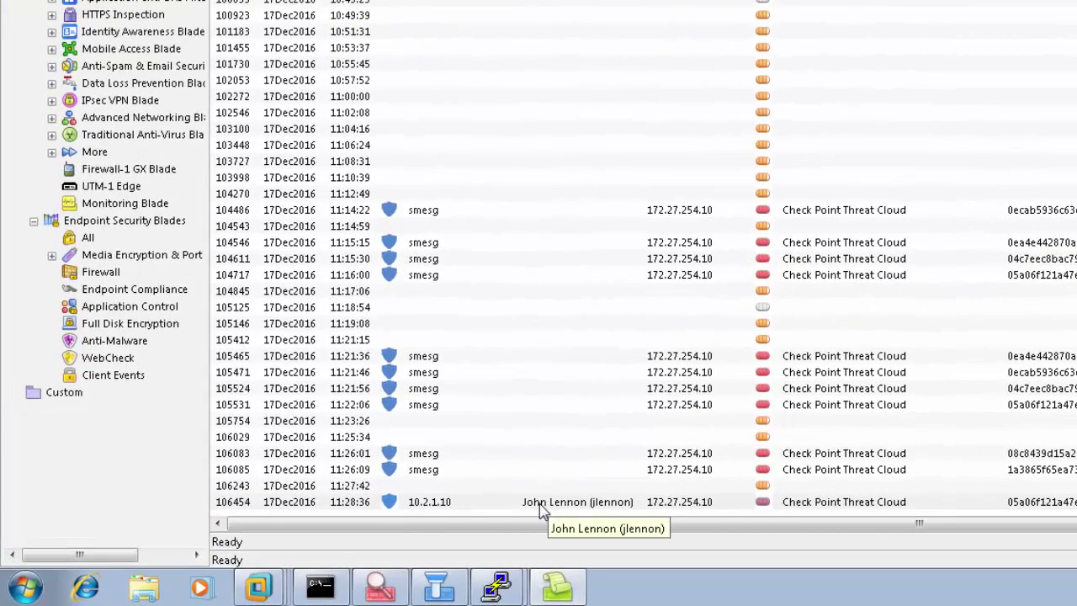
# Review record 106454's malfiles resource, file name and Malicious verdict, then close and reopen its details.
pyautogui.doubleClick(845, 505)
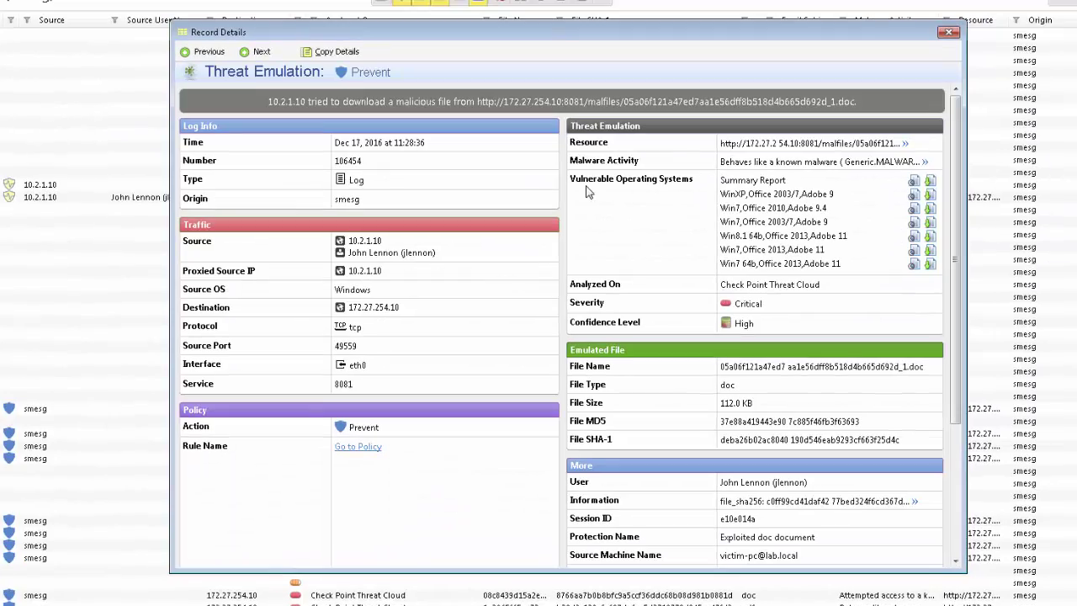
pyautogui.doubleClick(836, 143)
pyautogui.tripleClick(799, 367)
pyautogui.scroll(-3, 798, 370)
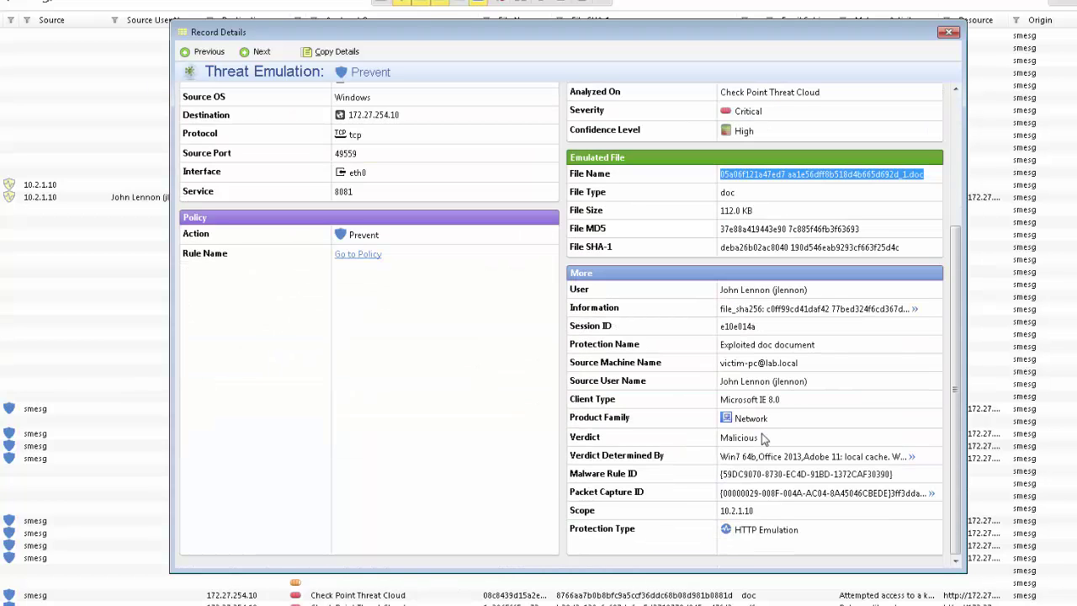
pyautogui.doubleClick(757, 437)
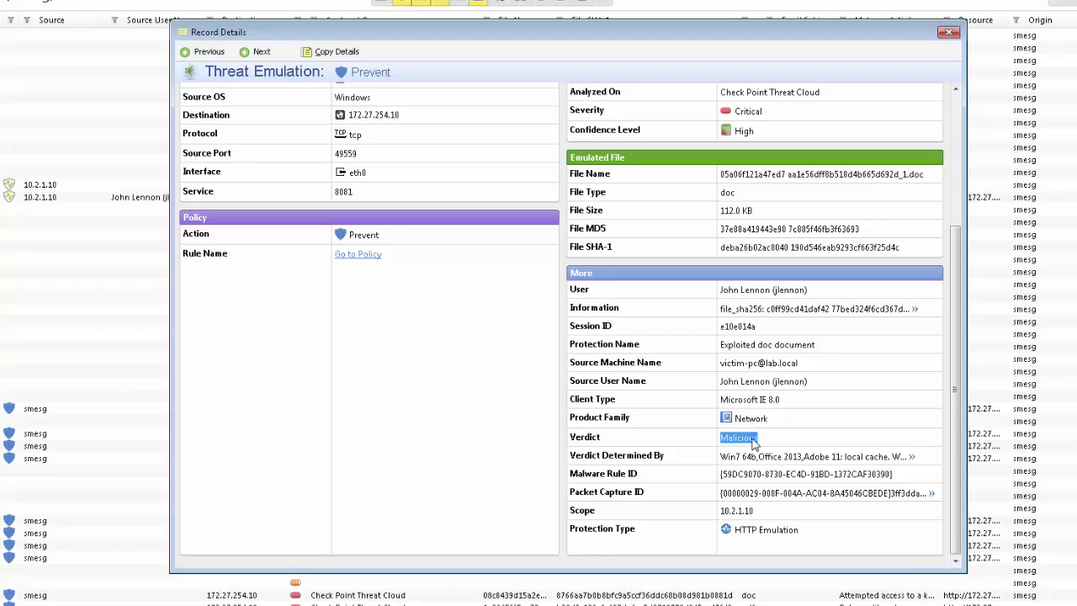
pyautogui.scroll(3, 636, 340)
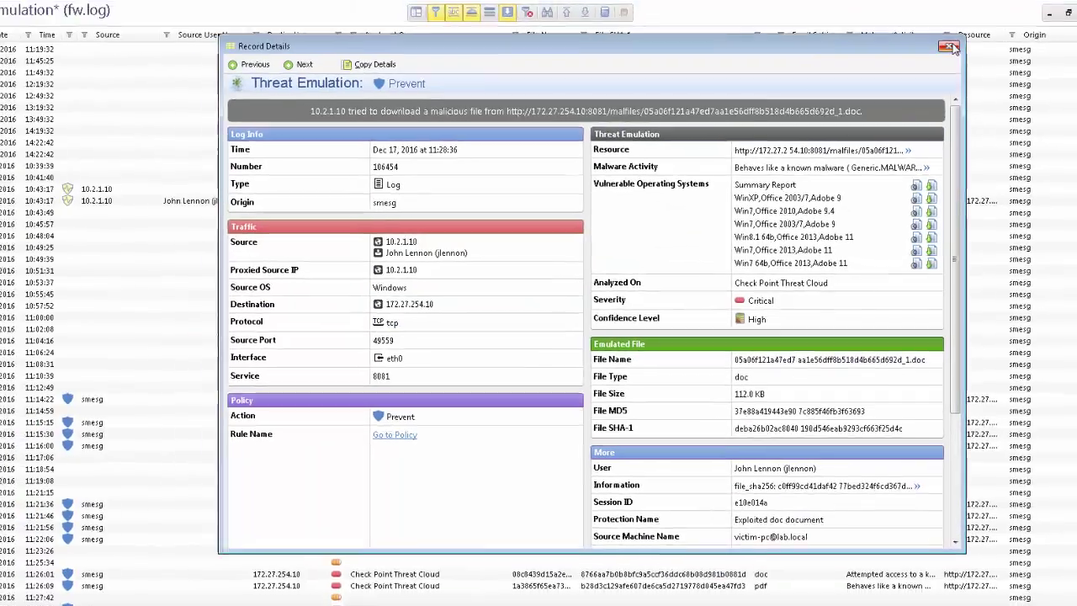
pyautogui.click(950, 47)
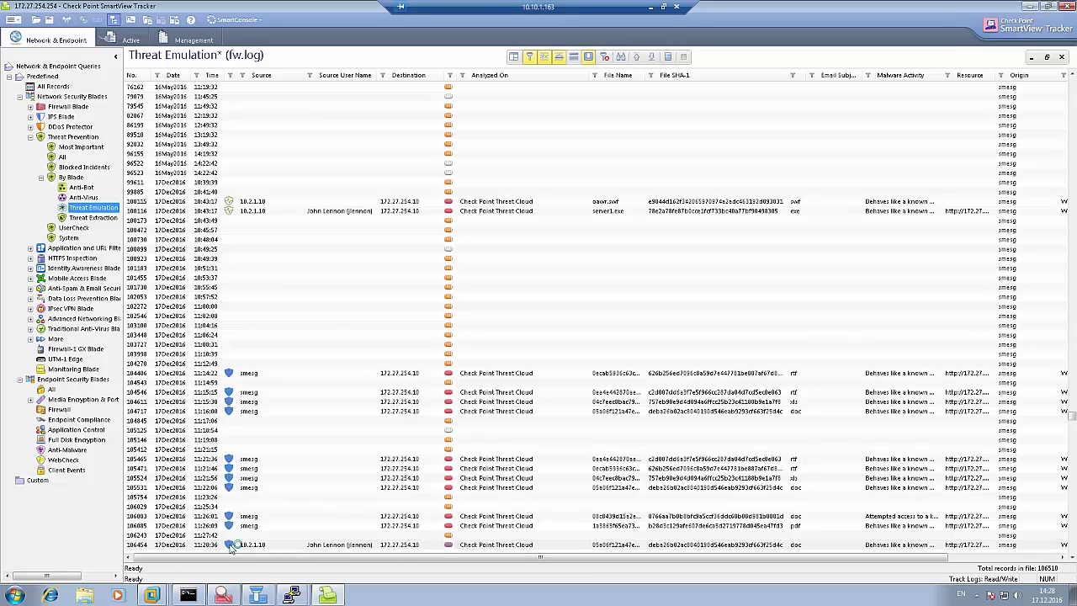
pyautogui.doubleClick(232, 546)
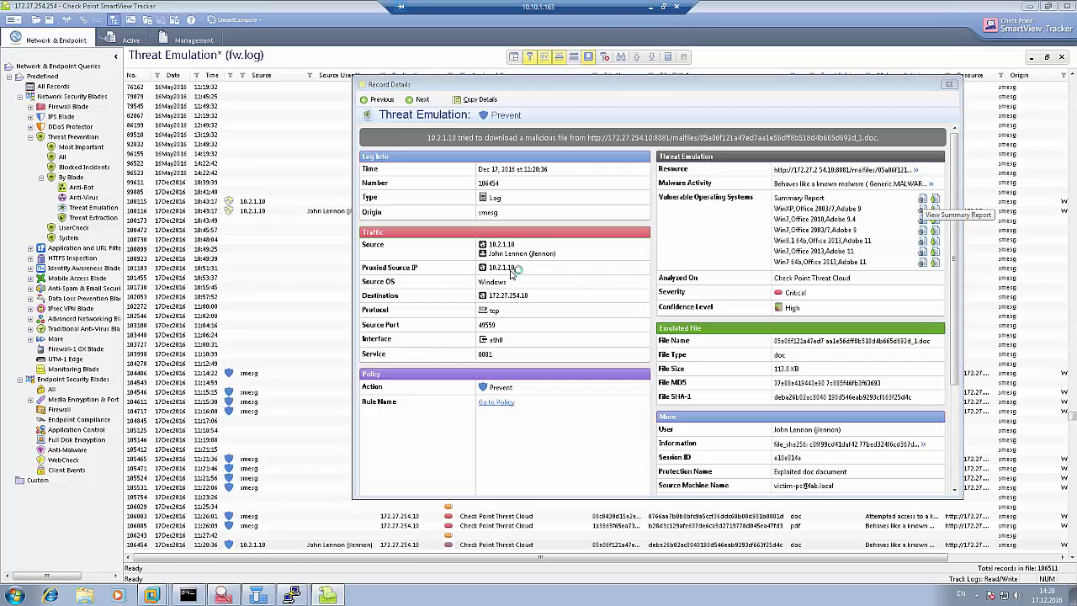